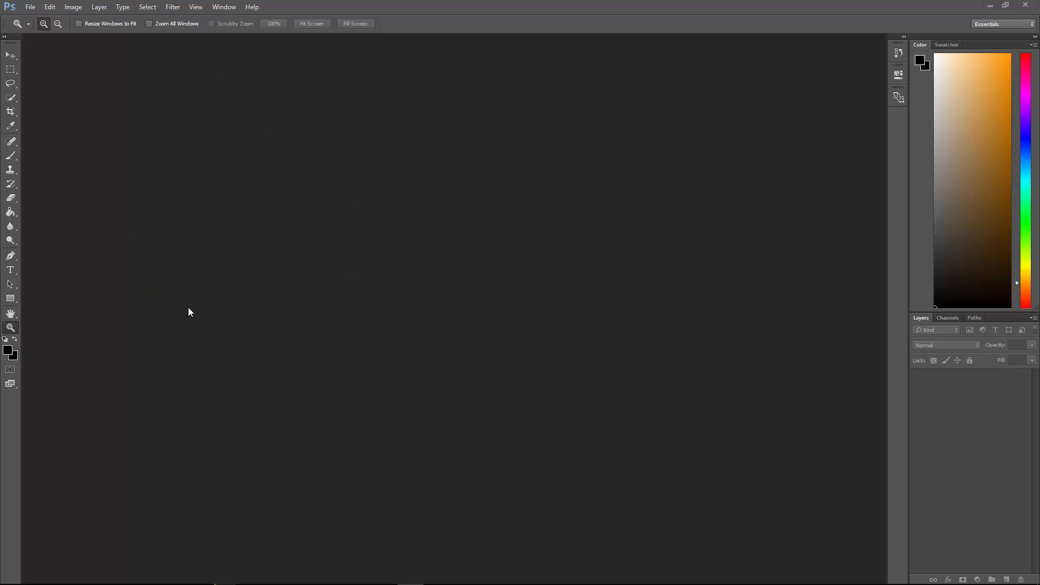
Open the template.psd file from the channel art folder on the Desktop.
{"action": "left_click", "coordinate": [32, 8]}
{"action": "left_click", "coordinate": [38, 31]}
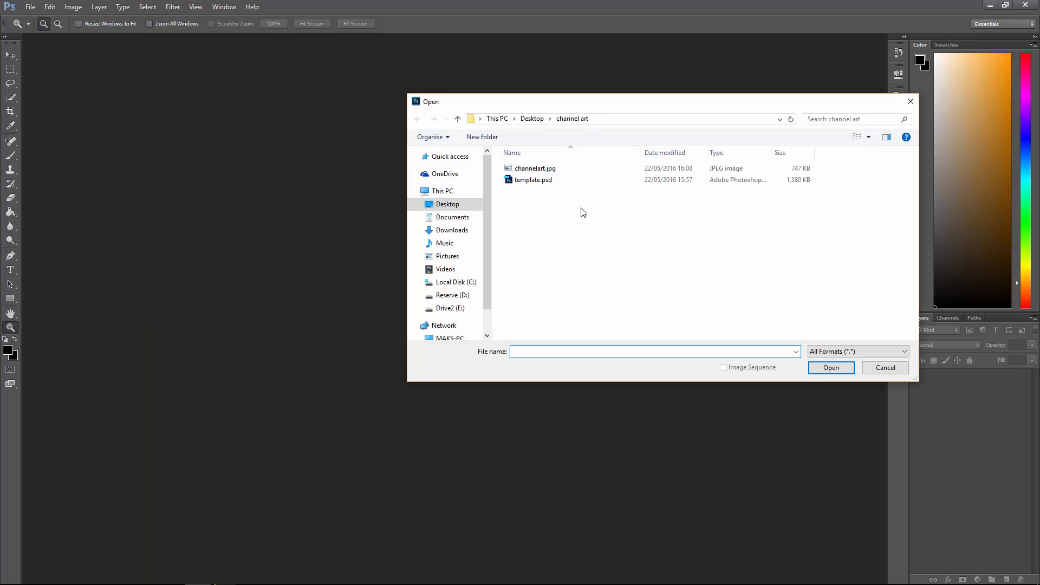
{"action": "left_click", "coordinate": [563, 181]}
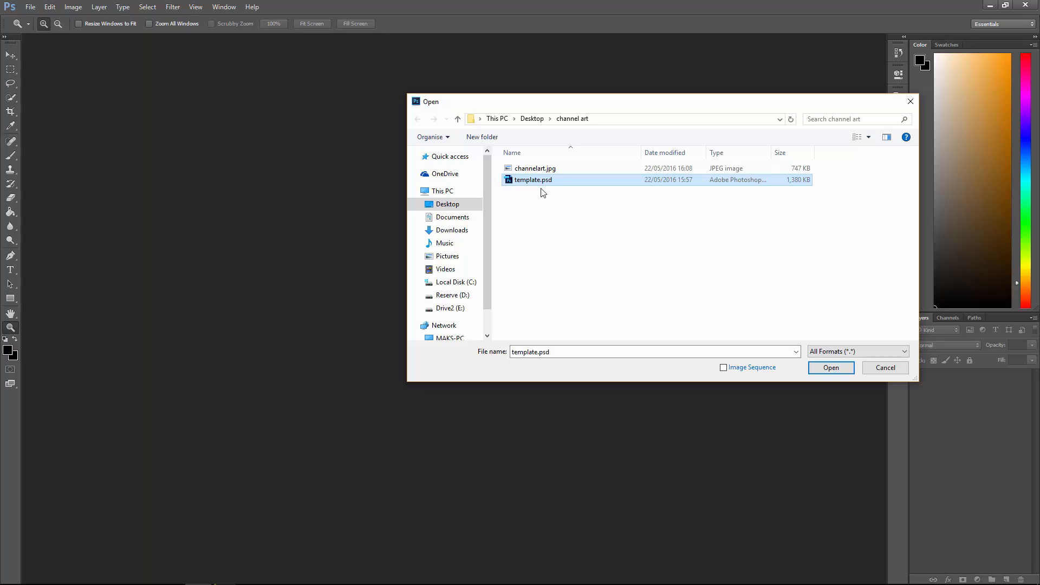
{"action": "left_click", "coordinate": [840, 369]}
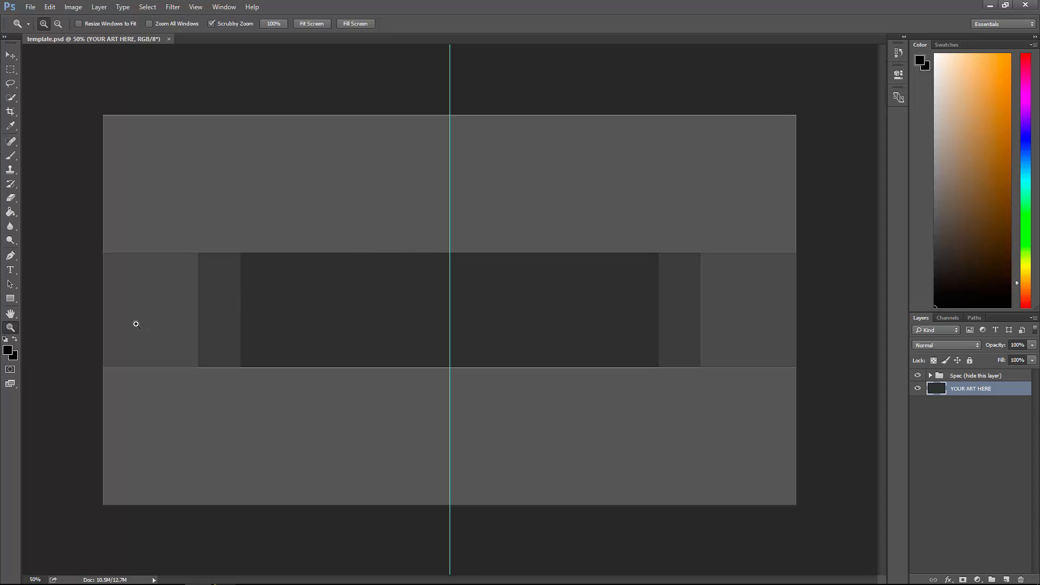
Add a new layer above YOUR ART HERE and load the Orange, Yellow, Orange preset for the Gradient tool.
{"action": "left_click", "coordinate": [8, 216]}
{"action": "left_click", "coordinate": [38, 213]}
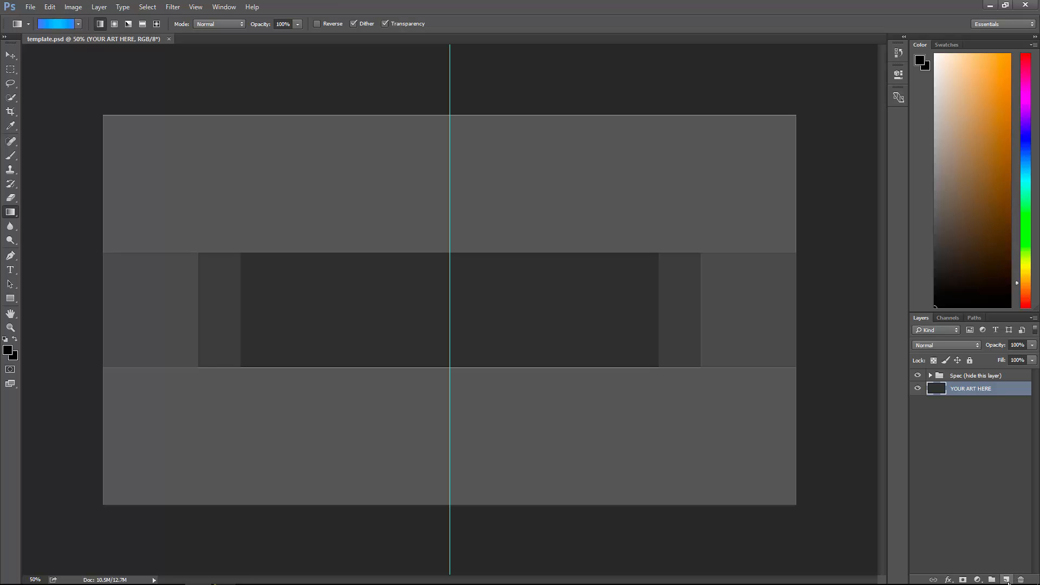
{"action": "left_click", "coordinate": [1006, 580]}
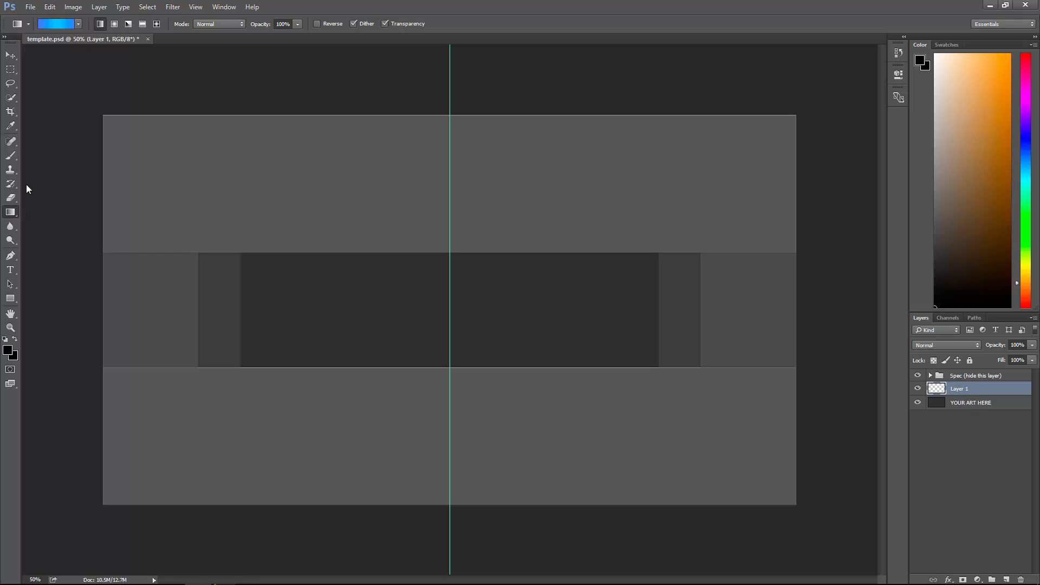
{"action": "left_click", "coordinate": [58, 27]}
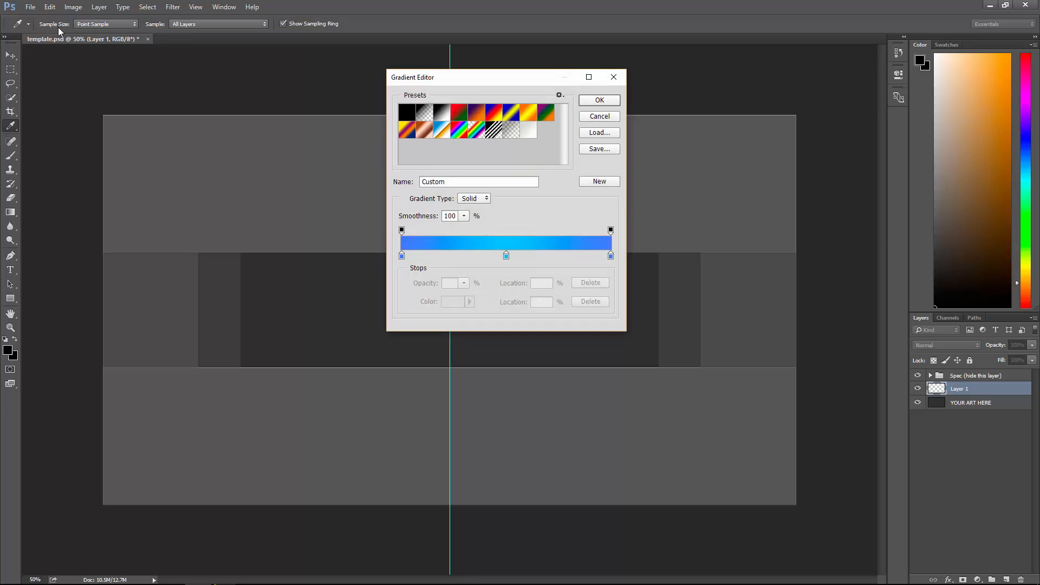
{"action": "left_click", "coordinate": [531, 116]}
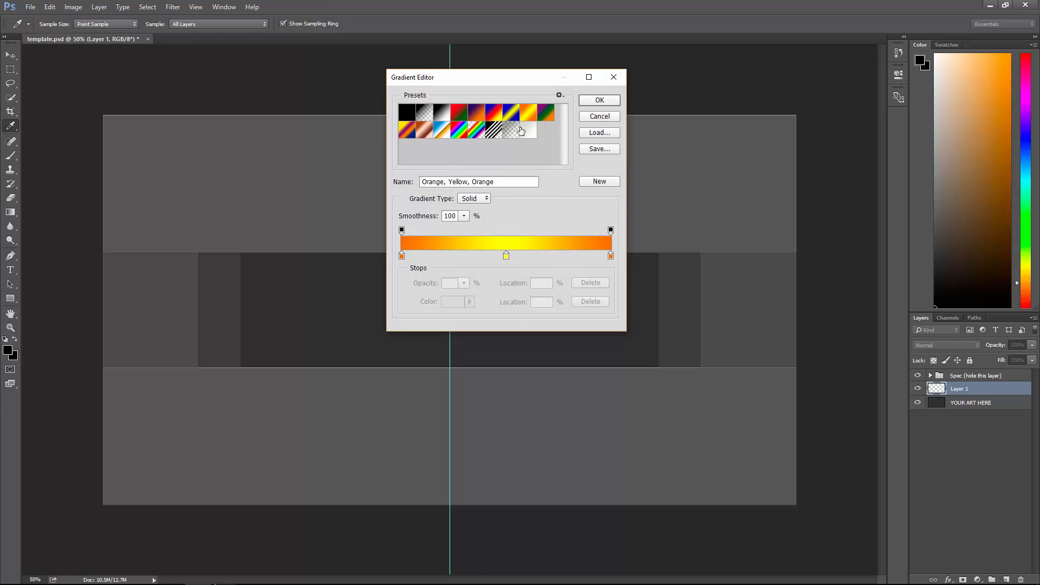
Set the gradient's starting colour stop to 5579ff and copy that hex code.
{"action": "double_click", "coordinate": [401, 257]}
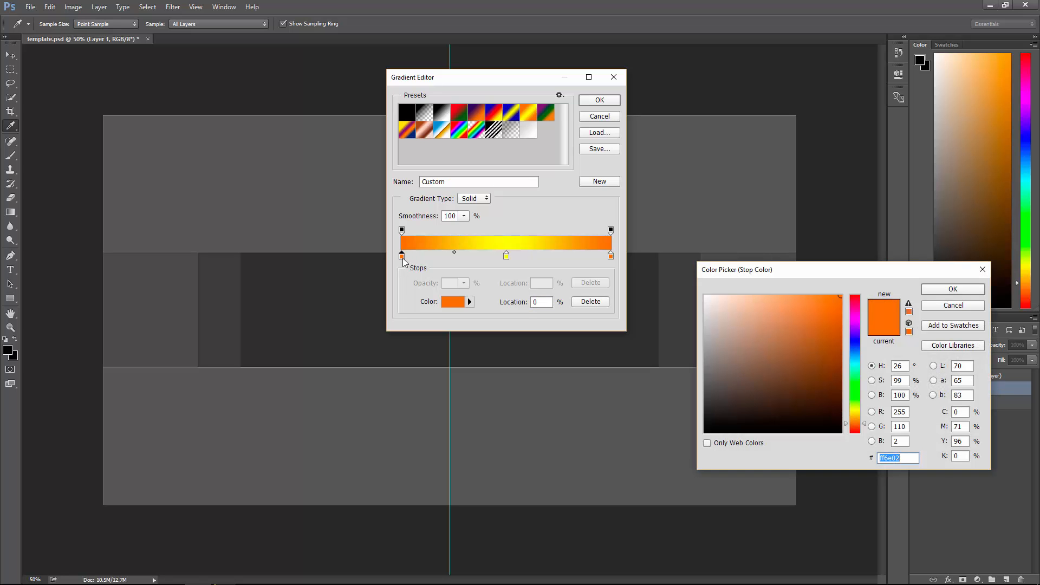
{"action": "left_click_drag", "start_coordinate": [758, 274], "coordinate": [671, 121]}
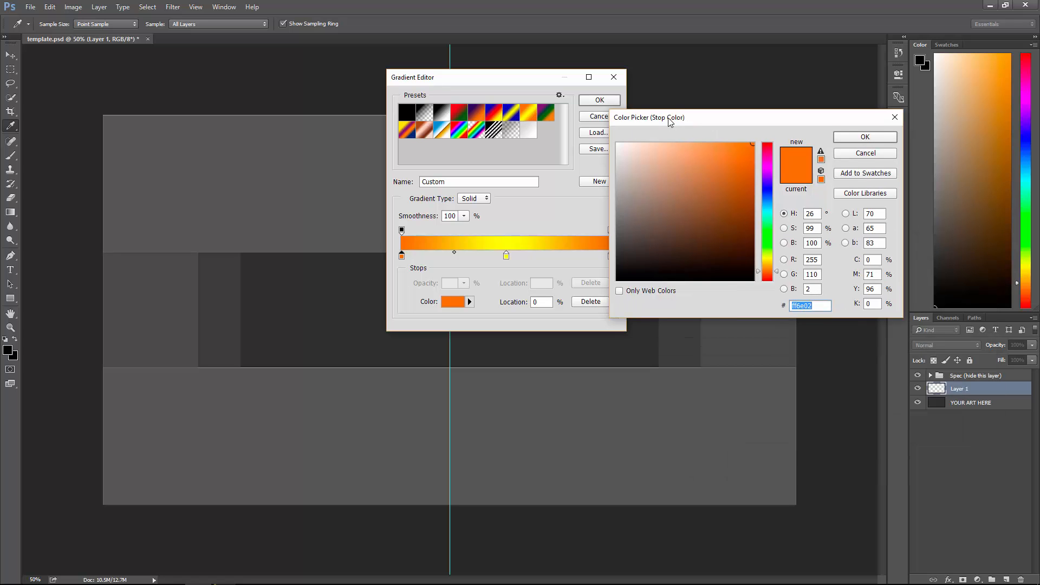
{"action": "left_click_drag", "start_coordinate": [670, 122], "coordinate": [720, 65]}
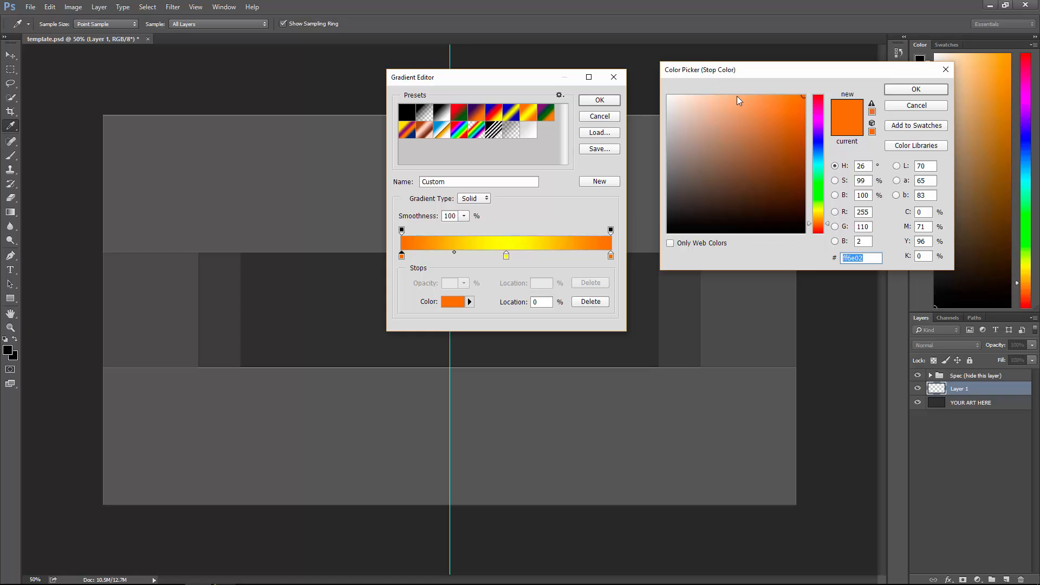
{"action": "left_click", "coordinate": [819, 151]}
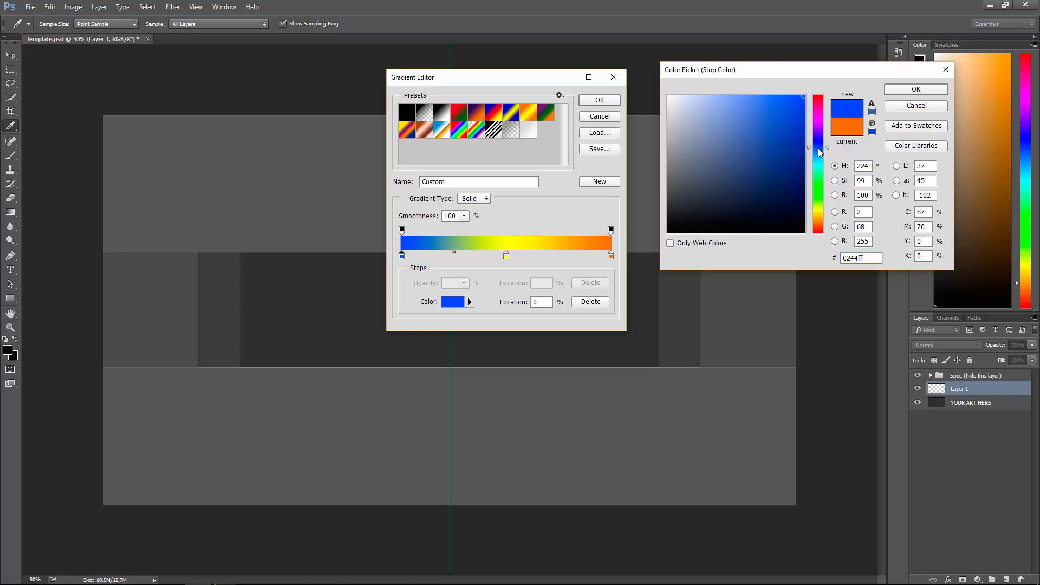
{"action": "left_click", "coordinate": [814, 150]}
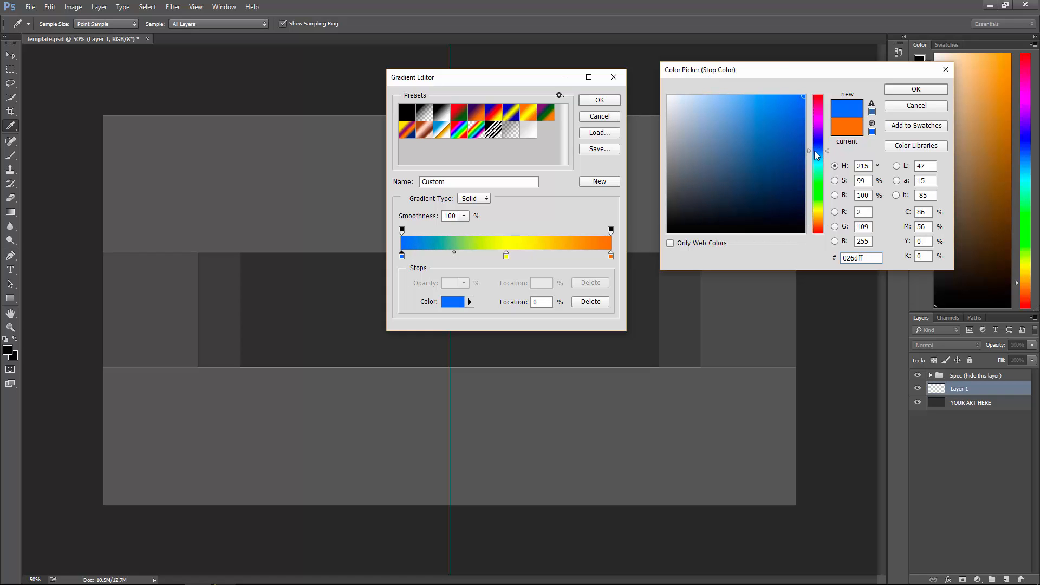
{"action": "double_click", "coordinate": [878, 258]}
{"action": "type", "text": "5579ff"}
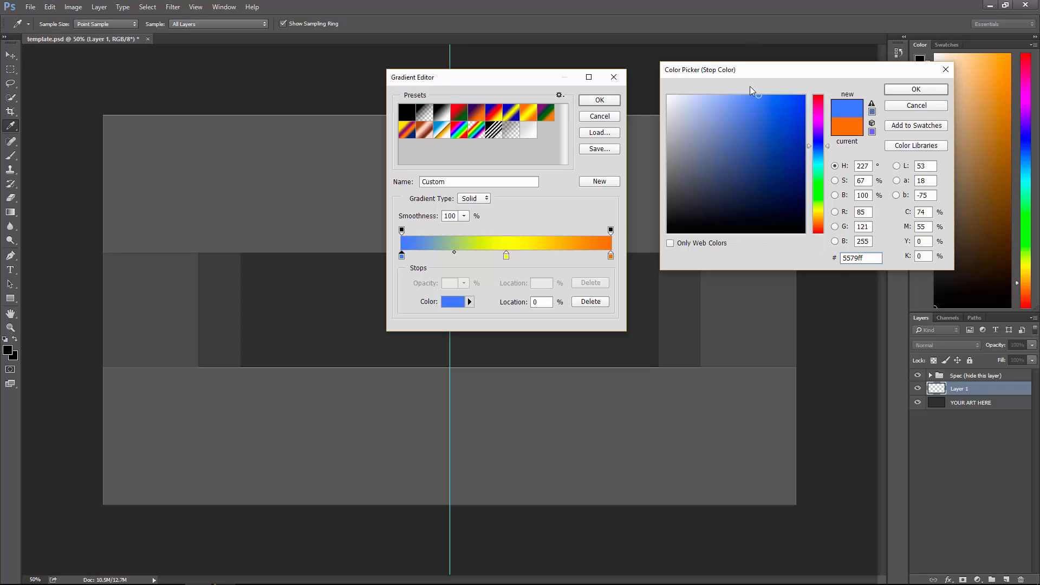
{"action": "left_click_drag", "start_coordinate": [869, 258], "coordinate": [807, 257]}
{"action": "key", "text": "ctrl+c"}
{"action": "left_click_drag", "start_coordinate": [828, 69], "coordinate": [426, 121]}
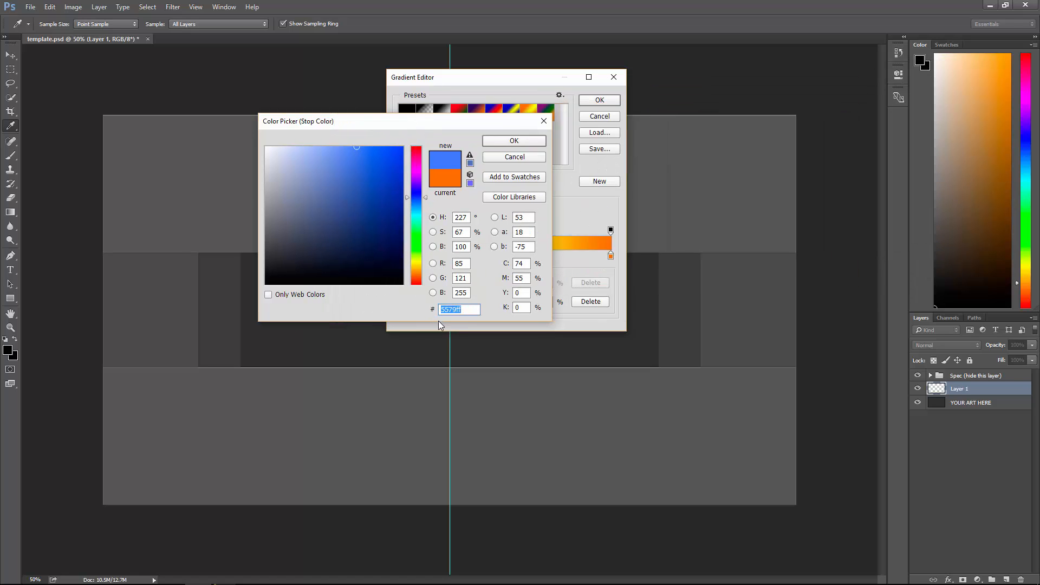
{"action": "left_click", "coordinate": [514, 140]}
Set the gradient's end colour stop at 100% to the copied colour 5579ff.
{"action": "left_click", "coordinate": [611, 255]}
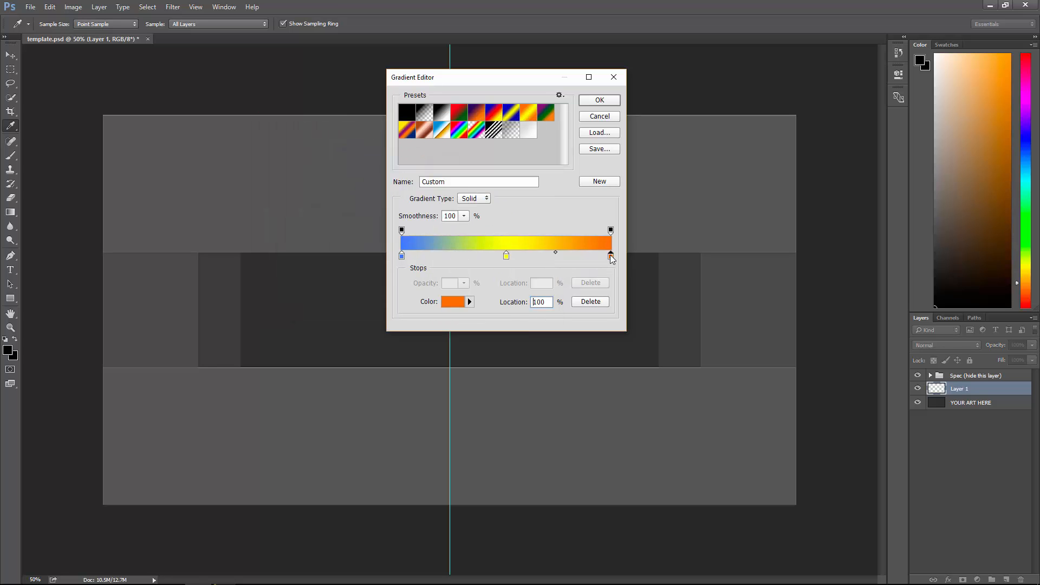
{"action": "double_click", "coordinate": [610, 255]}
{"action": "key", "text": "ctrl+v"}
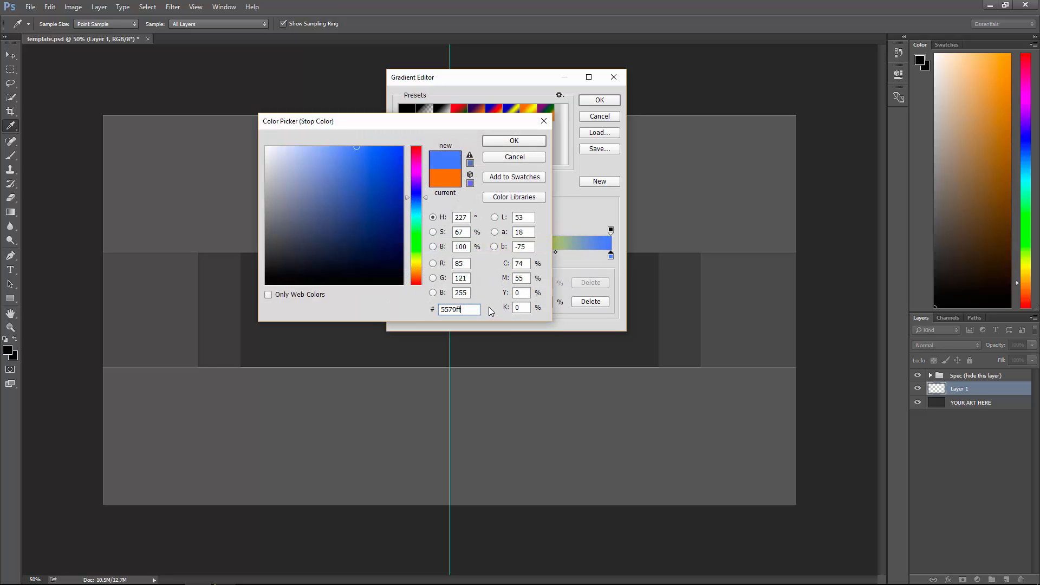
{"action": "right_click", "coordinate": [475, 310]}
{"action": "left_click", "coordinate": [469, 310]}
{"action": "left_click_drag", "start_coordinate": [468, 309], "coordinate": [436, 309]}
{"action": "right_click", "coordinate": [461, 310]}
{"action": "left_click", "coordinate": [497, 359]}
{"action": "left_click", "coordinate": [507, 142]}
Set the gradient's middle colour stop to the lighter blue 55adff, starting from the copied 5579ff and shifting its hue.
{"action": "double_click", "coordinate": [507, 257]}
{"action": "right_click", "coordinate": [454, 310]}
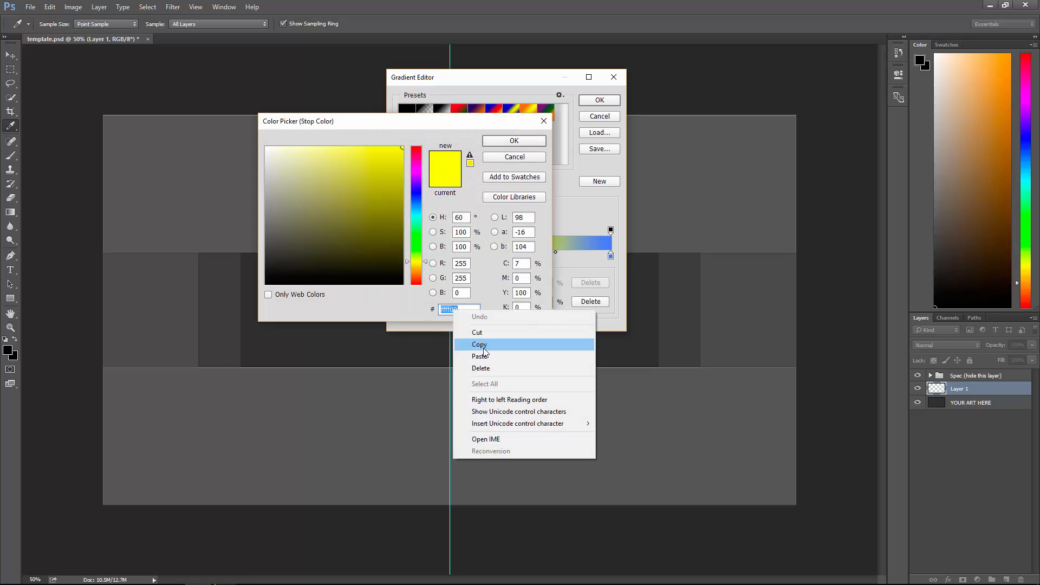
{"action": "left_click", "coordinate": [484, 356]}
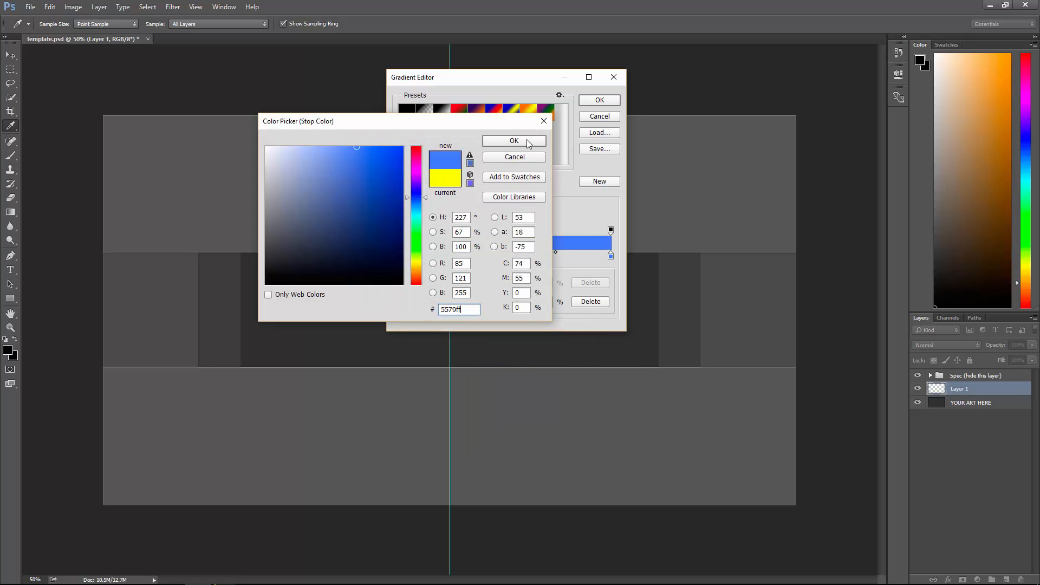
{"action": "left_click_drag", "start_coordinate": [498, 124], "coordinate": [837, 112]}
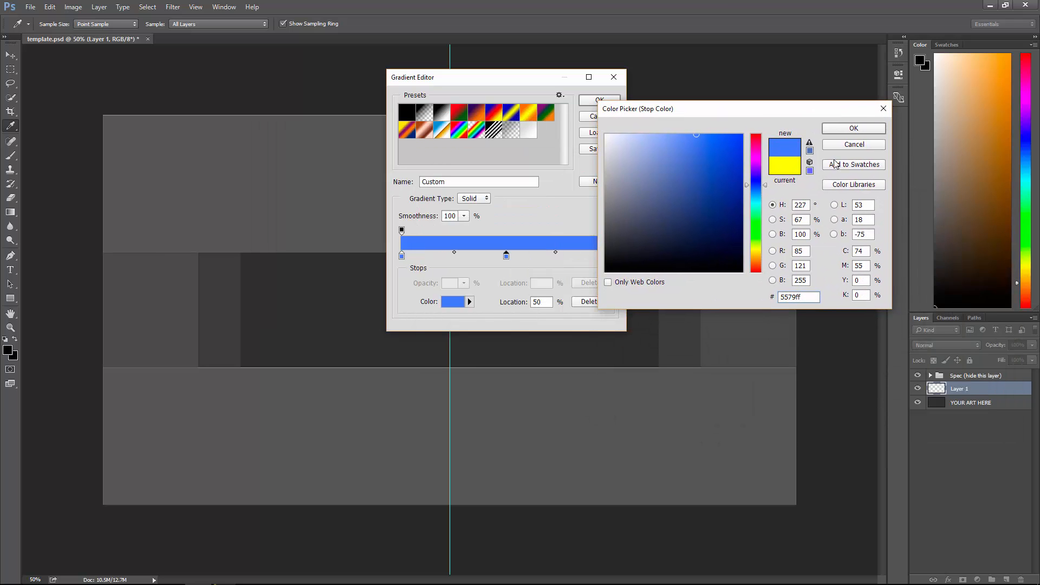
{"action": "left_click", "coordinate": [757, 188]}
{"action": "left_click_drag", "start_coordinate": [757, 188], "coordinate": [756, 190]}
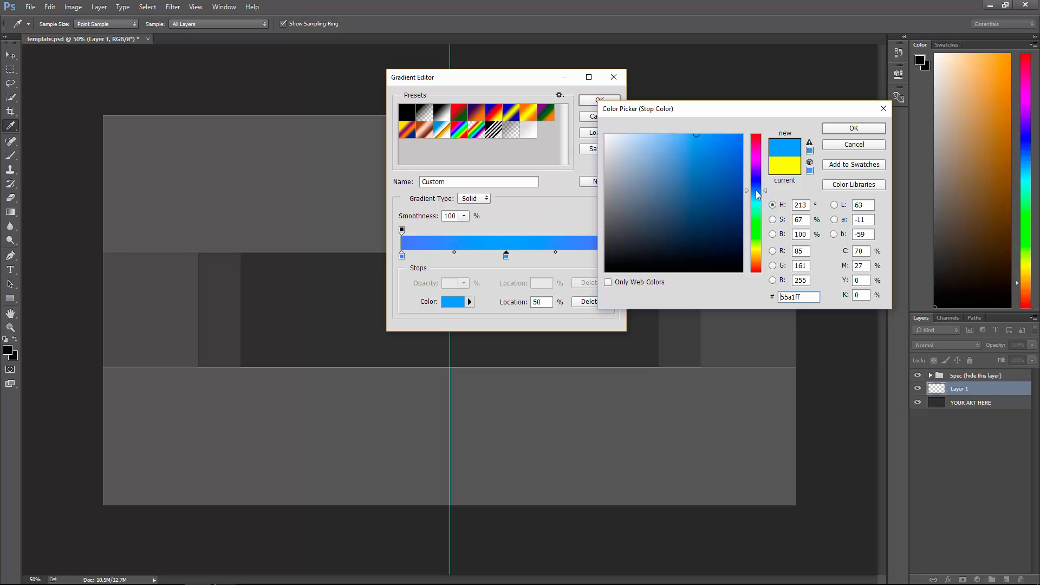
{"action": "left_click_drag", "start_coordinate": [756, 190], "coordinate": [755, 192]}
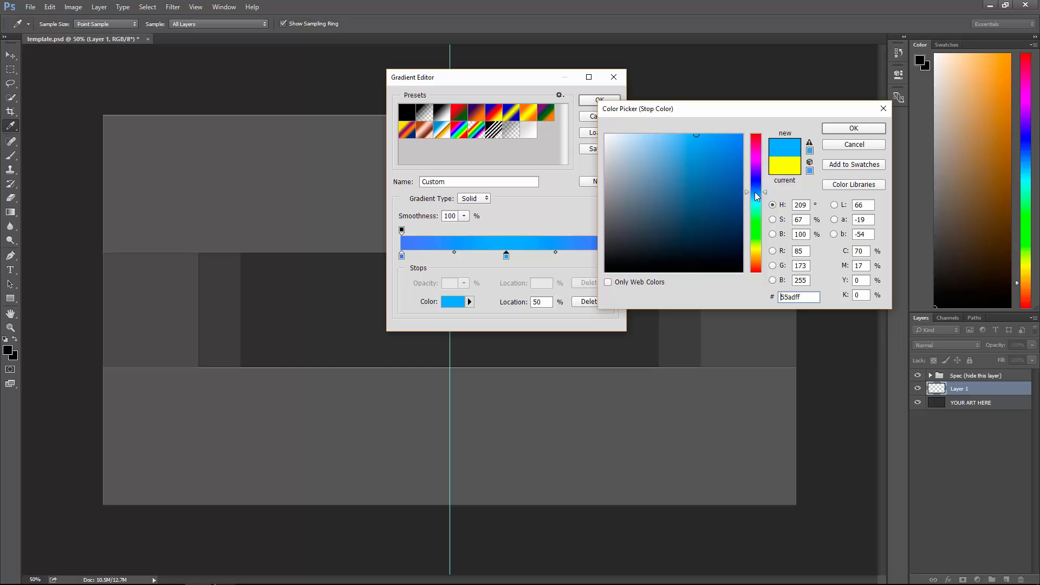
{"action": "left_click_drag", "start_coordinate": [730, 114], "coordinate": [430, 353]}
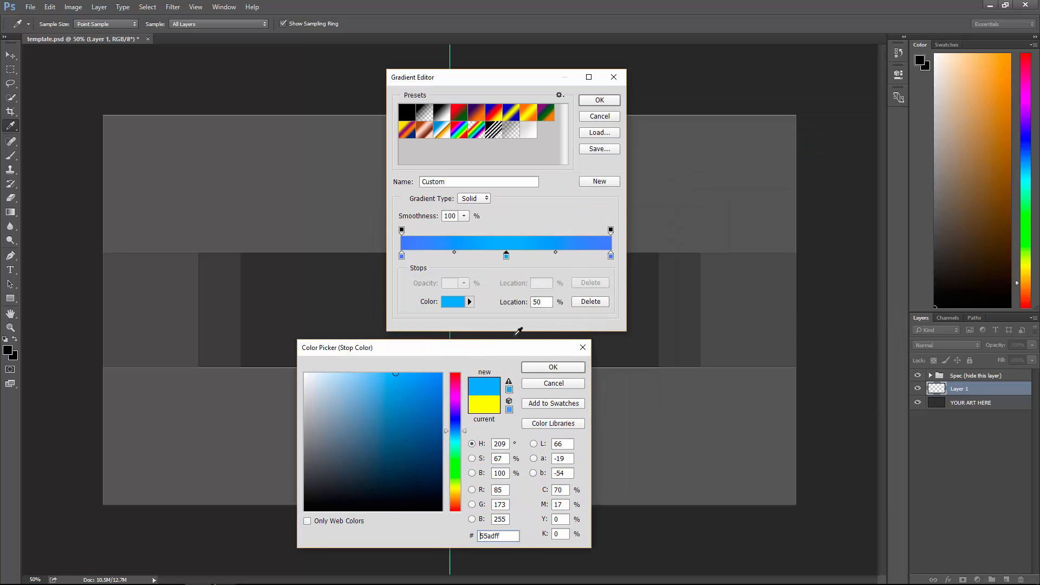
{"action": "left_click", "coordinate": [548, 368]}
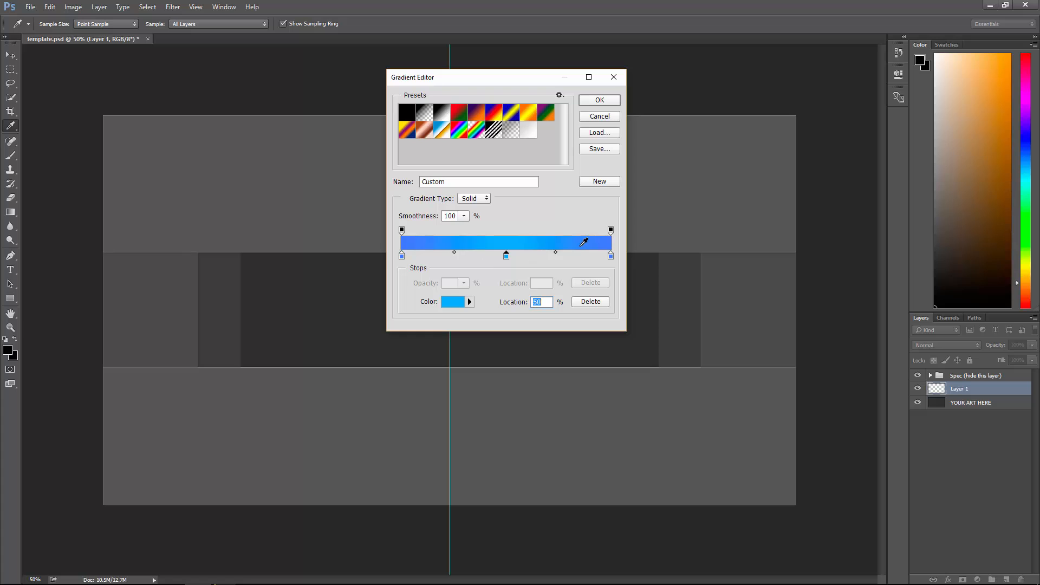
Accept the blue gradient and apply it horizontally across the full canvas width on the new layer.
{"action": "left_click", "coordinate": [600, 100]}
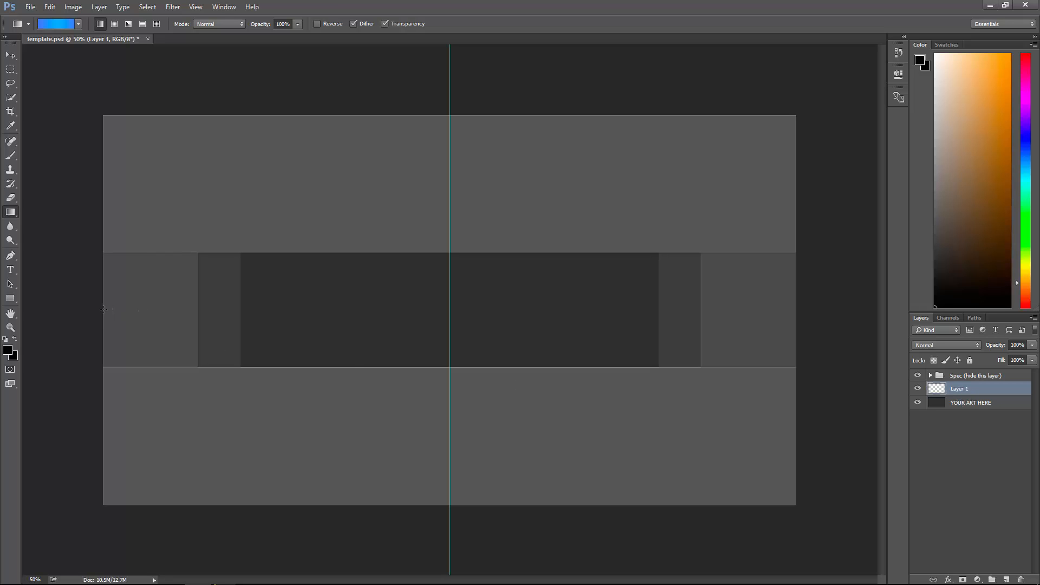
{"action": "left_click_drag", "start_coordinate": [102, 310], "coordinate": [797, 314]}
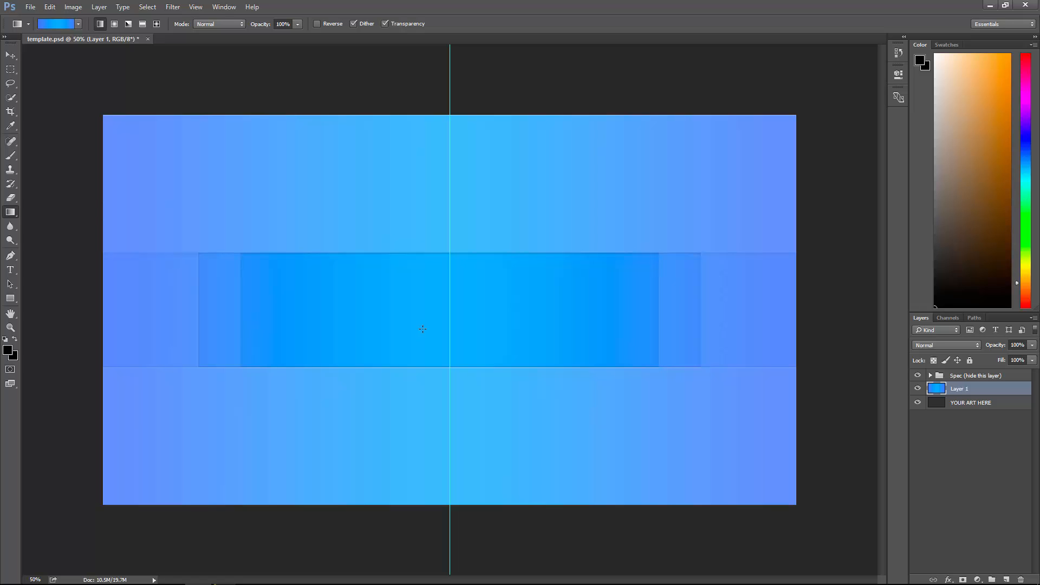
Add the text MEMO at 100 pt in white Impact Regular on the template's middle band.
{"action": "left_click", "coordinate": [10, 269]}
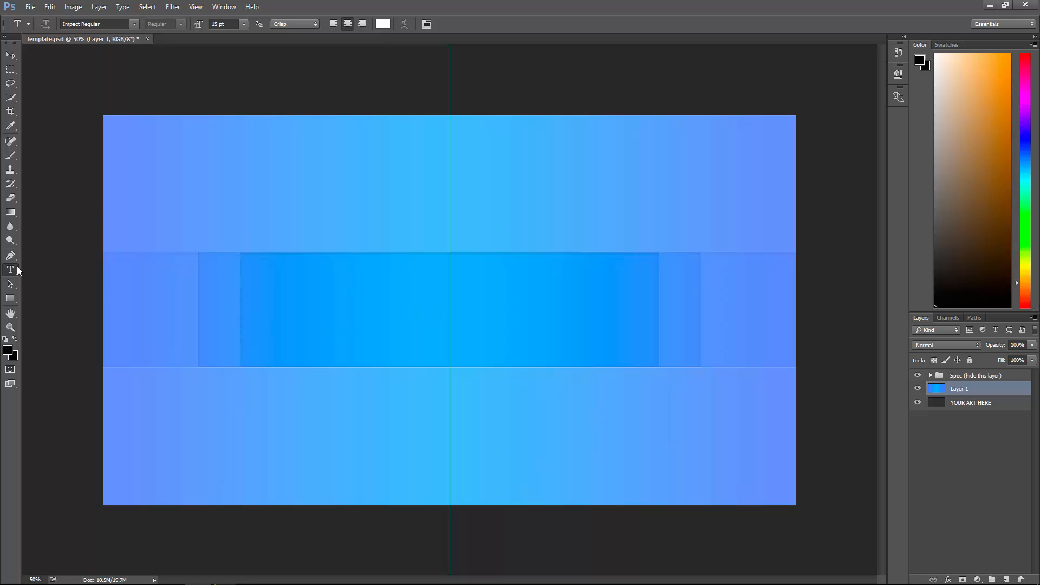
{"action": "left_click", "coordinate": [312, 319]}
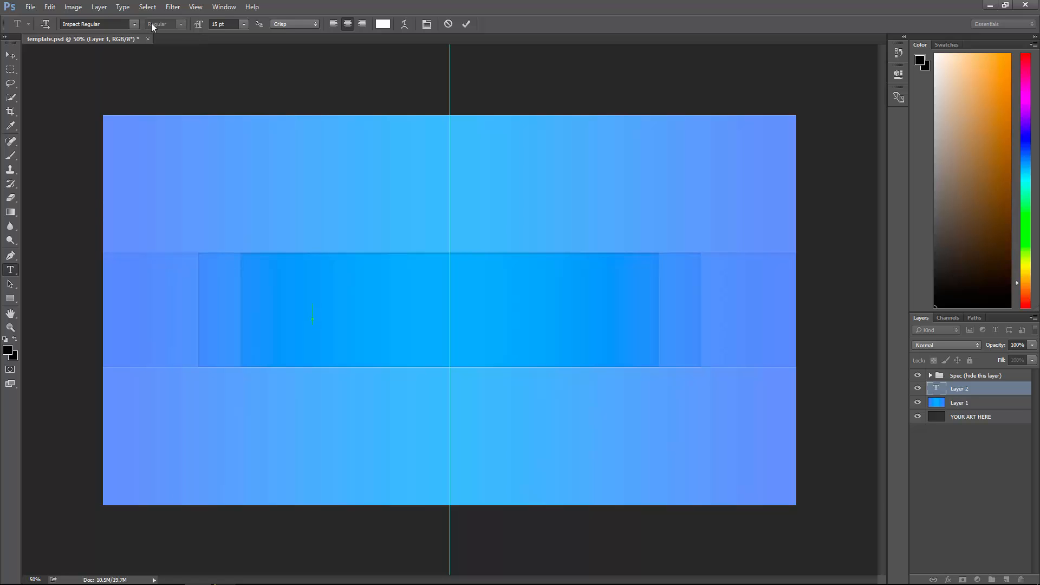
{"action": "left_click", "coordinate": [224, 24]}
{"action": "type", "text": "100"}
{"action": "left_click", "coordinate": [314, 316]}
{"action": "type", "text": "m"}
{"action": "key", "text": "BackSpace"}
{"action": "type", "text": "MEMO"}
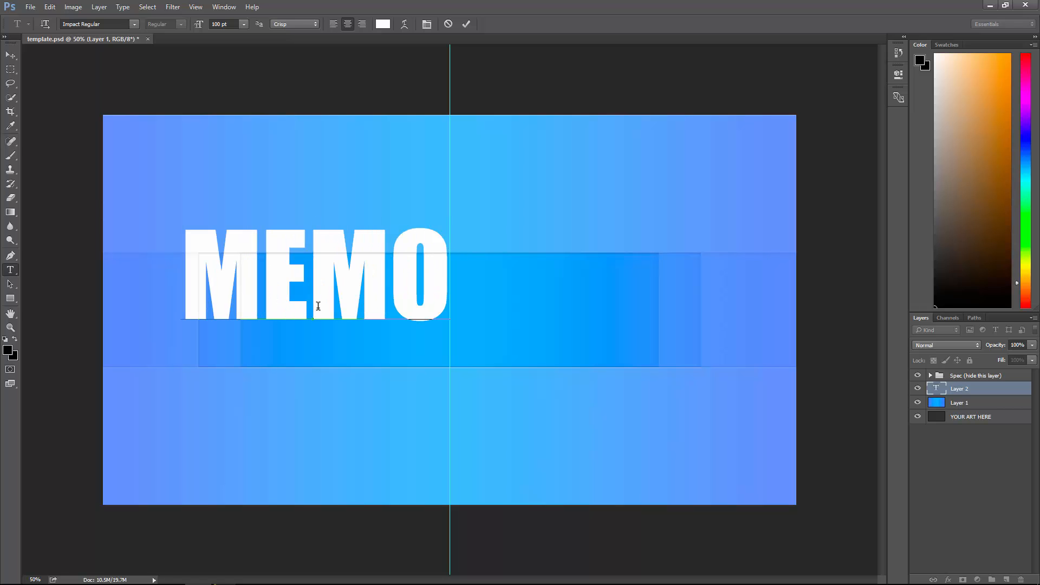
Move the MEMO text to the centre of the template's middle band, aligned on the vertical guide.
{"action": "left_click", "coordinate": [9, 61]}
{"action": "left_click_drag", "start_coordinate": [374, 328], "coordinate": [503, 358]}
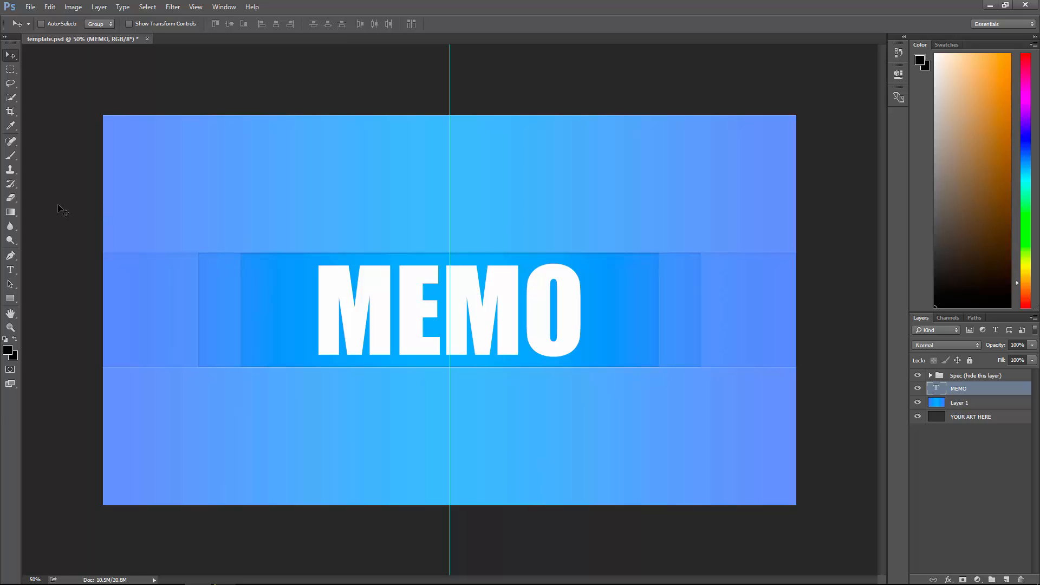
{"action": "left_click", "coordinate": [10, 270]}
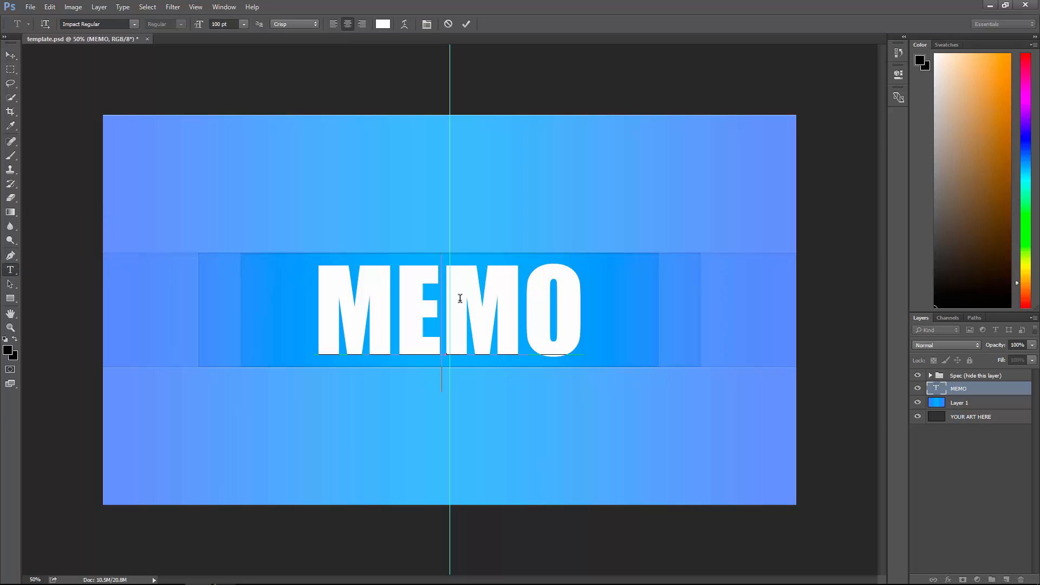
{"action": "left_click_drag", "start_coordinate": [560, 299], "coordinate": [309, 297]}
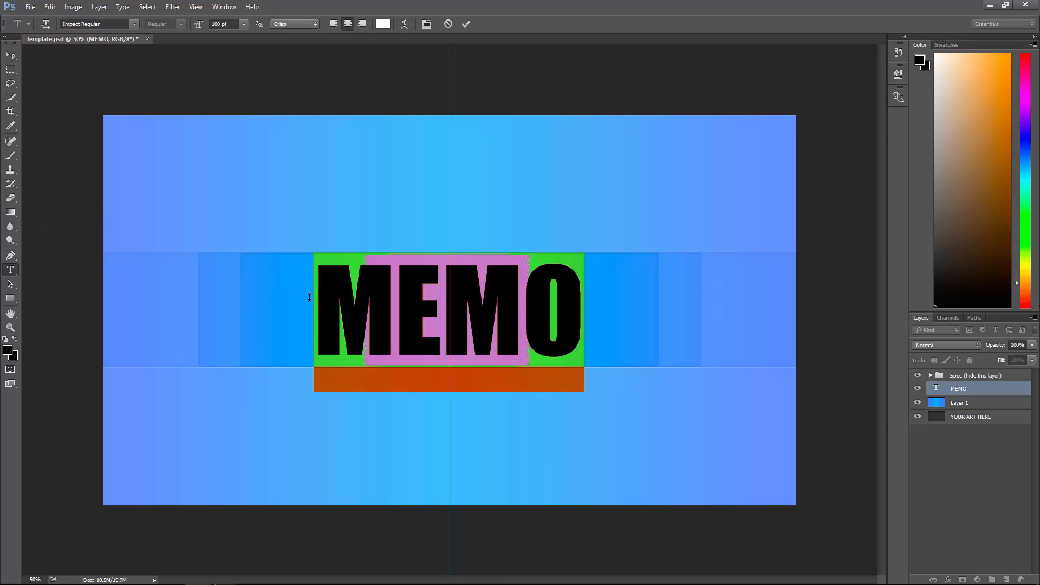
{"action": "left_click", "coordinate": [466, 24]}
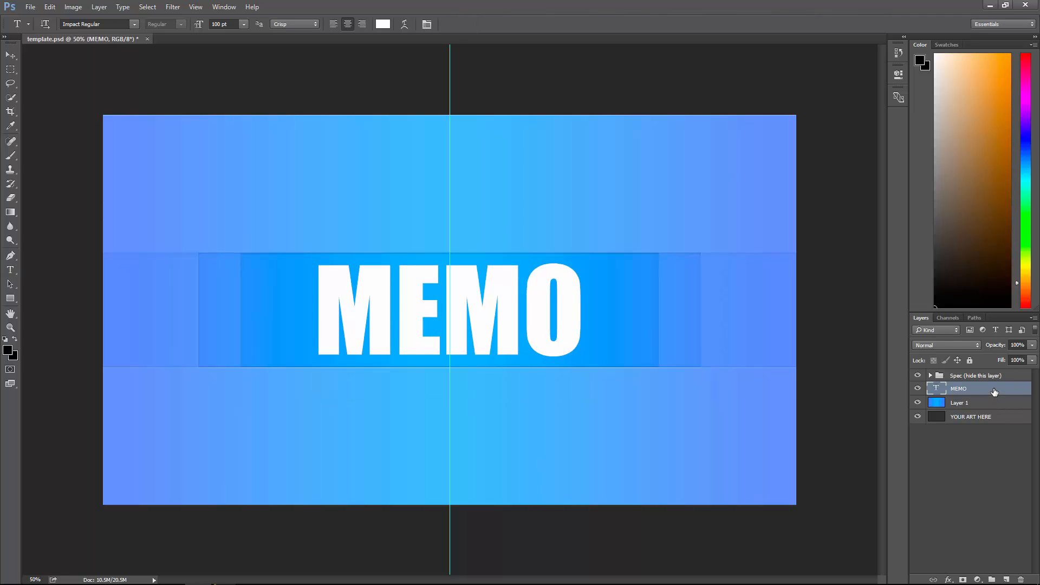
Add a 2 px black outside Stroke to the MEMO text layer.
{"action": "double_click", "coordinate": [995, 390]}
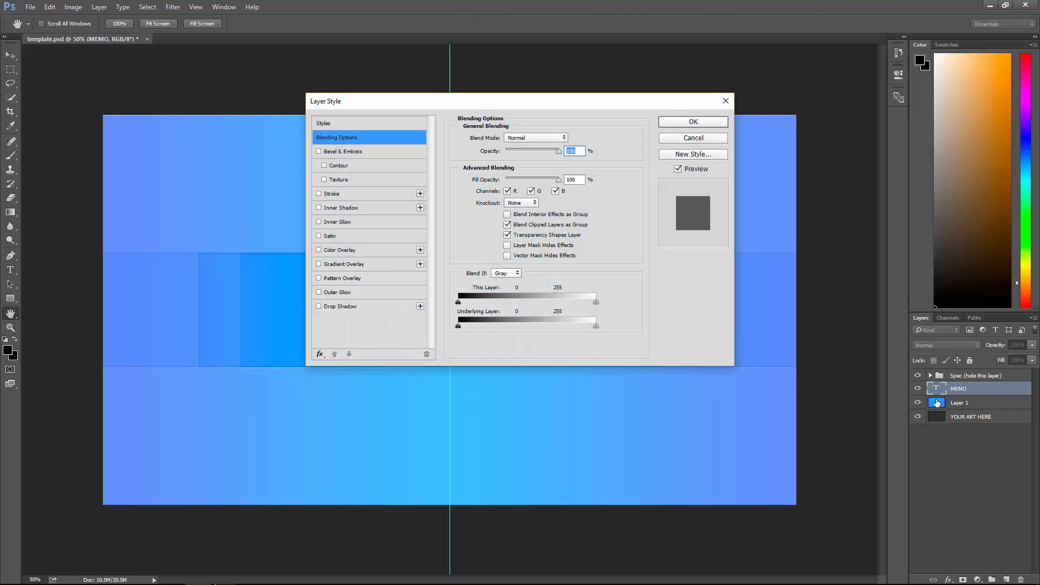
{"action": "left_click", "coordinate": [319, 194]}
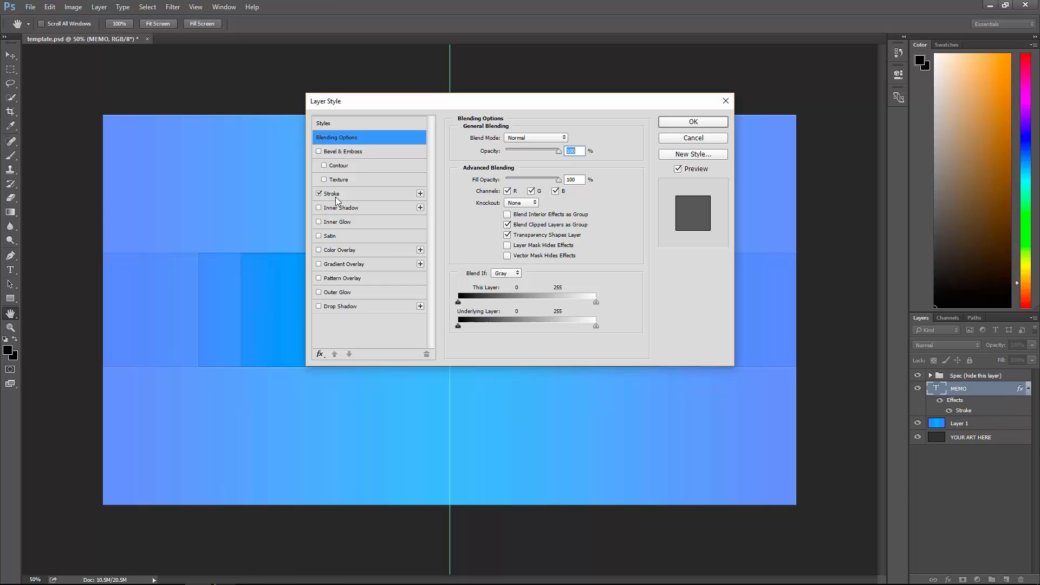
{"action": "left_click", "coordinate": [336, 199]}
{"action": "left_click_drag", "start_coordinate": [497, 104], "coordinate": [773, 70]}
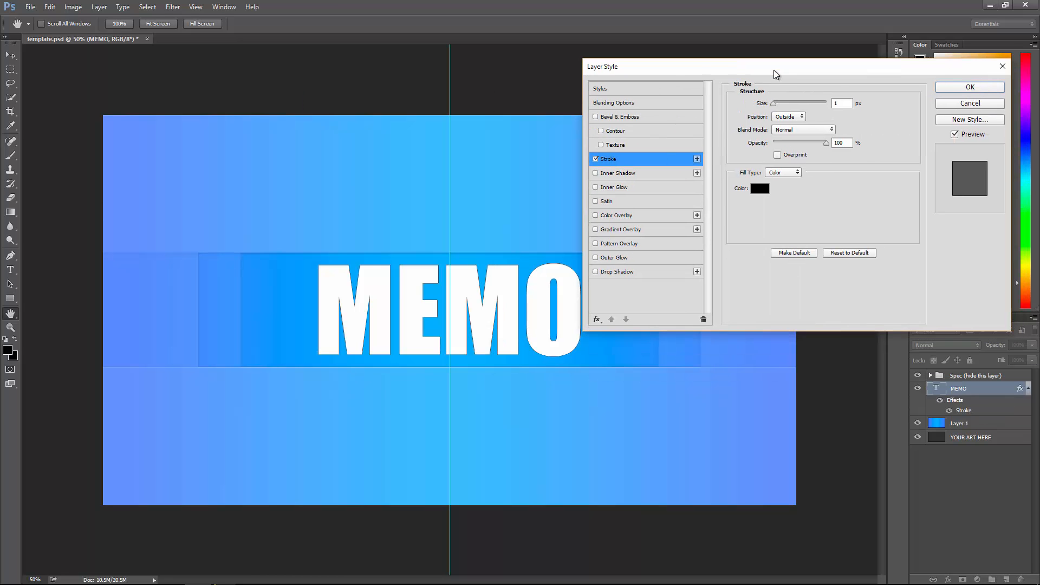
{"action": "double_click", "coordinate": [837, 103]}
{"action": "type", "text": "2"}
{"action": "key", "text": "Up"}
{"action": "key", "text": "Down"}
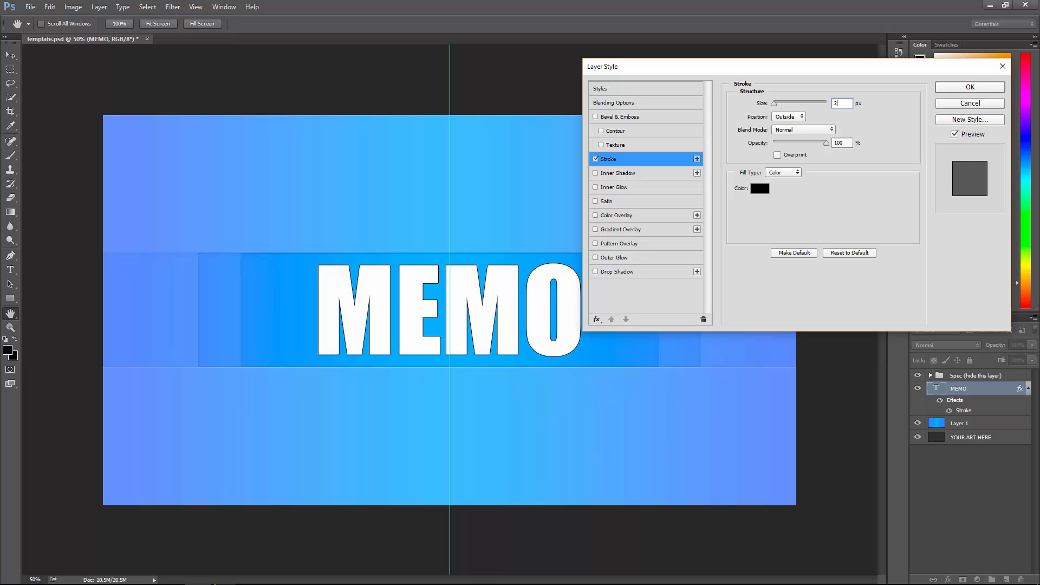
Add a Drop Shadow with 50% opacity to the MEMO text layer and accept the layer style.
{"action": "left_click_drag", "start_coordinate": [893, 68], "coordinate": [831, 39]}
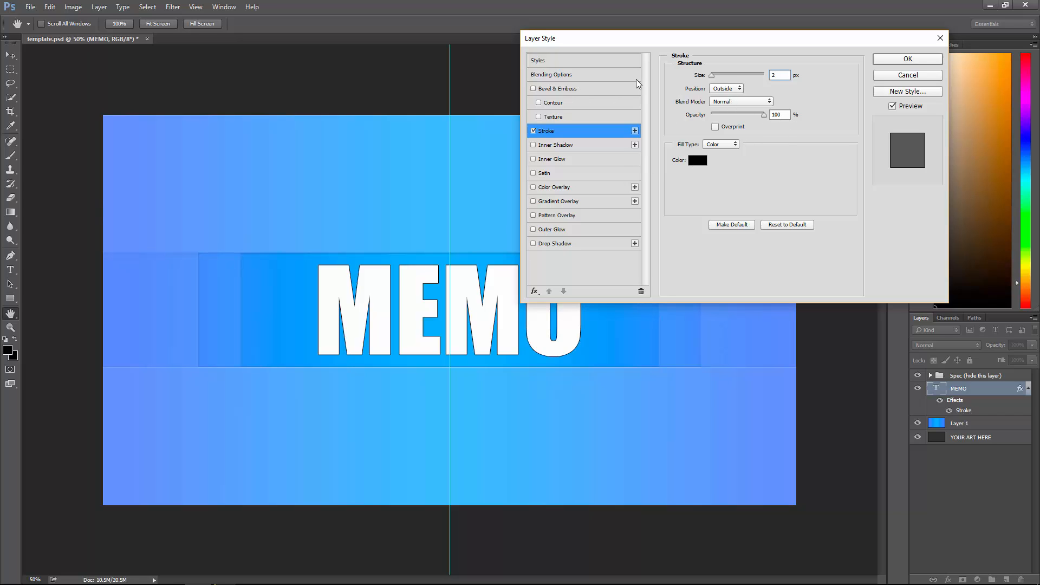
{"action": "left_click", "coordinate": [576, 244]}
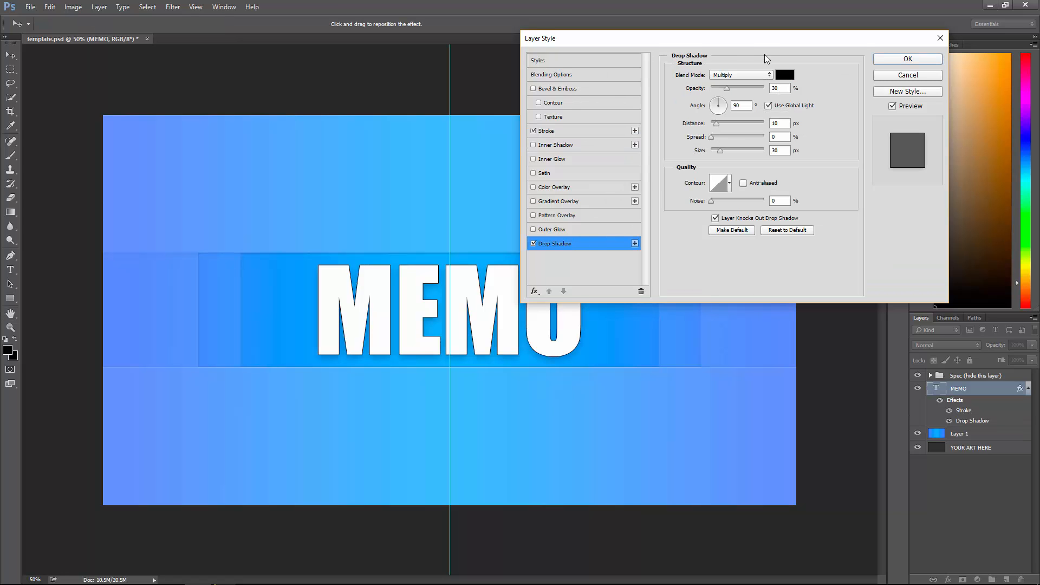
{"action": "left_click_drag", "start_coordinate": [765, 45], "coordinate": [674, 51]}
{"action": "left_click_drag", "start_coordinate": [680, 49], "coordinate": [712, 41]}
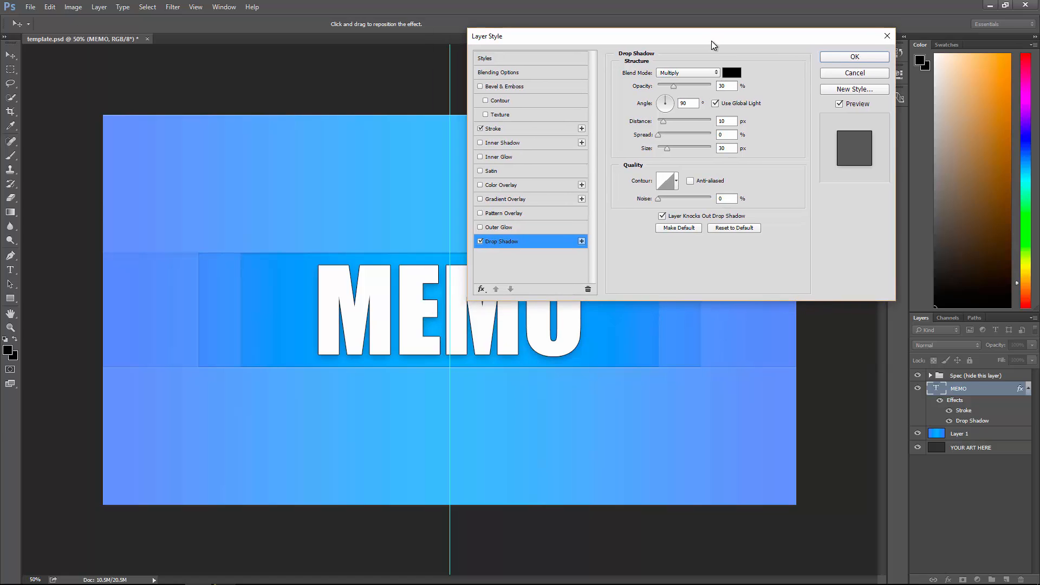
{"action": "mouse_move", "coordinate": [674, 85]}
{"action": "left_mouse_down"}
{"action": "mouse_move", "coordinate": [728, 83]}
{"action": "mouse_move", "coordinate": [683, 82]}
{"action": "left_mouse_up"}
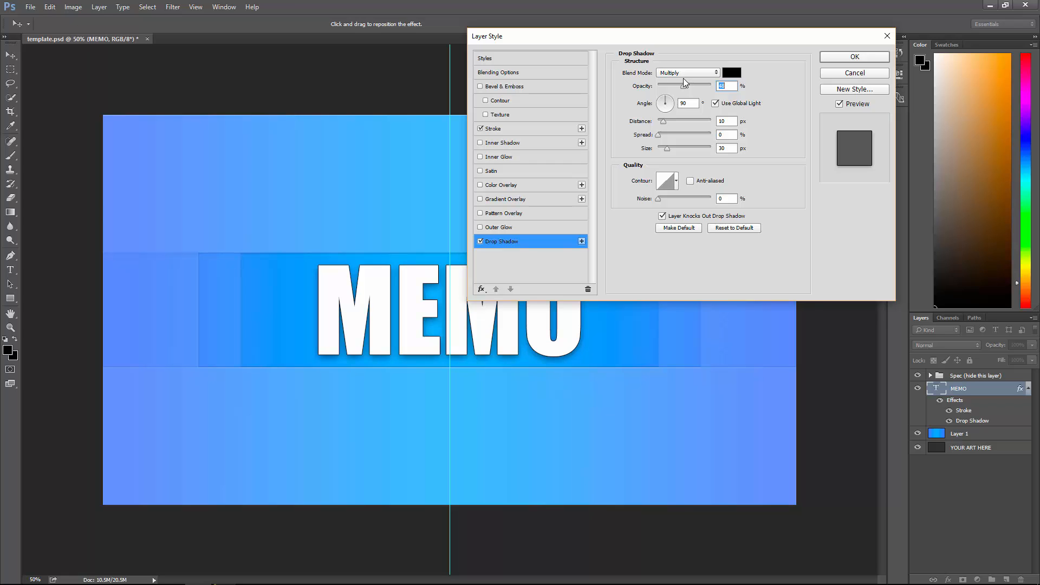
{"action": "type", "text": "50"}
{"action": "left_click_drag", "start_coordinate": [705, 38], "coordinate": [781, 89]}
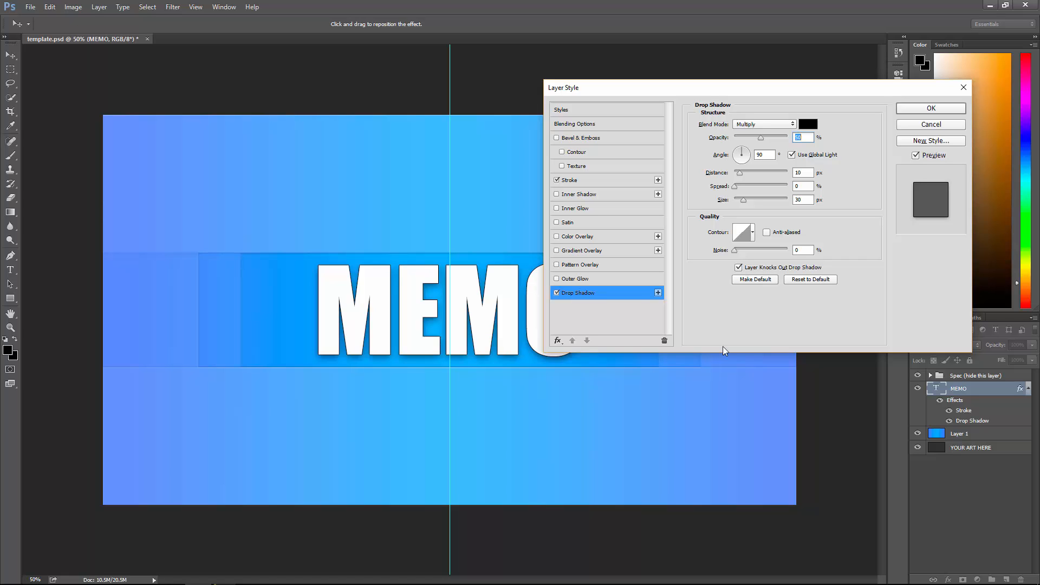
{"action": "left_click", "coordinate": [931, 108]}
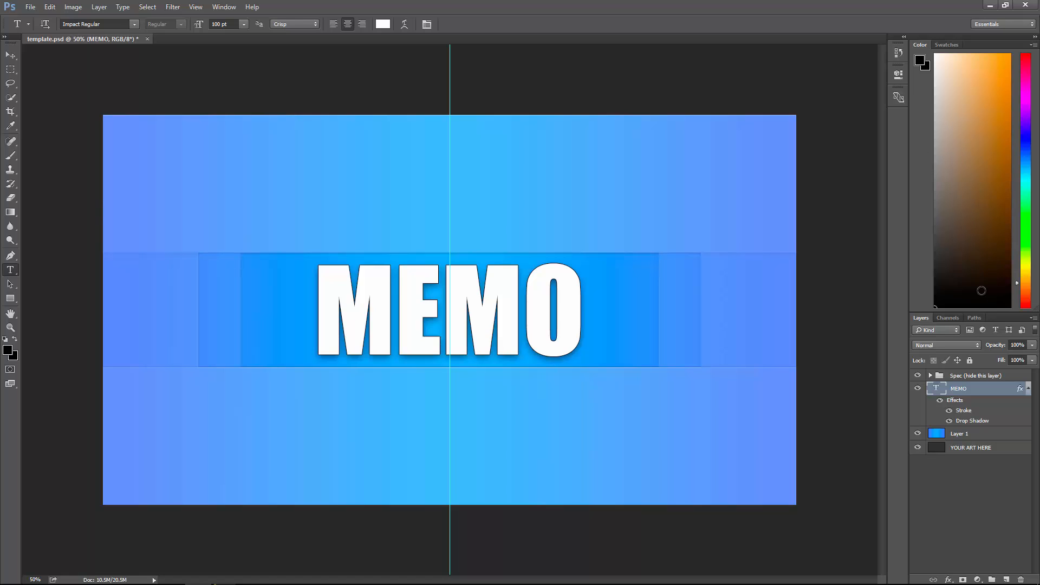
Start the Lighting Effects filter on the blue gradient layer.
{"action": "left_click", "coordinate": [976, 435]}
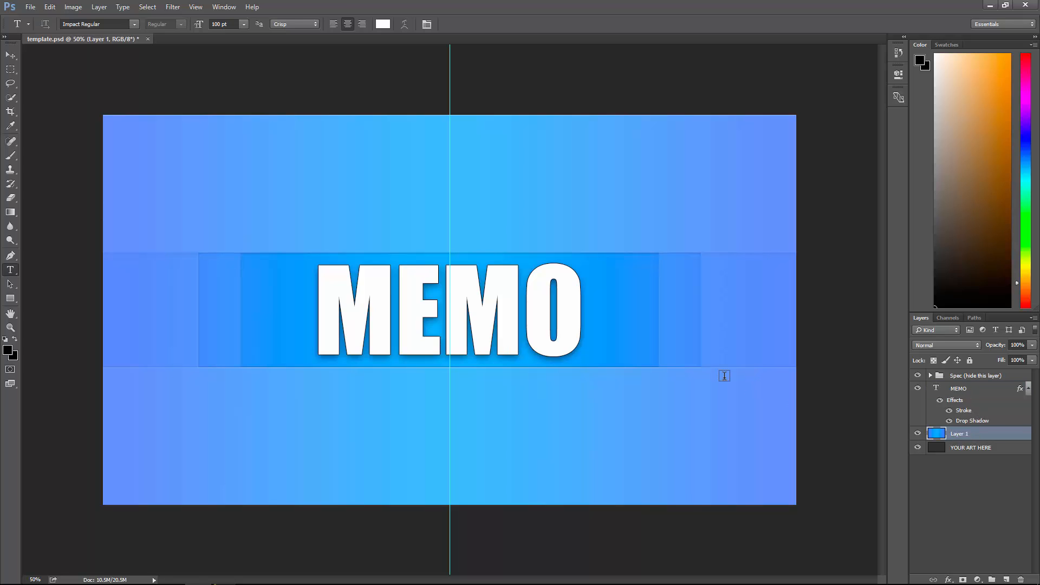
{"action": "left_click", "coordinate": [171, 7]}
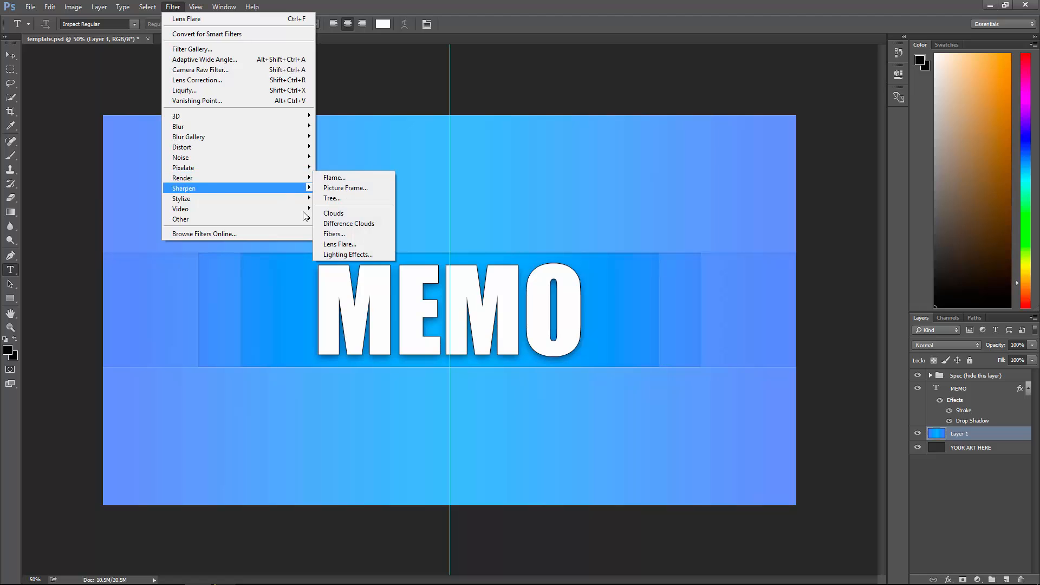
{"action": "left_click", "coordinate": [345, 254]}
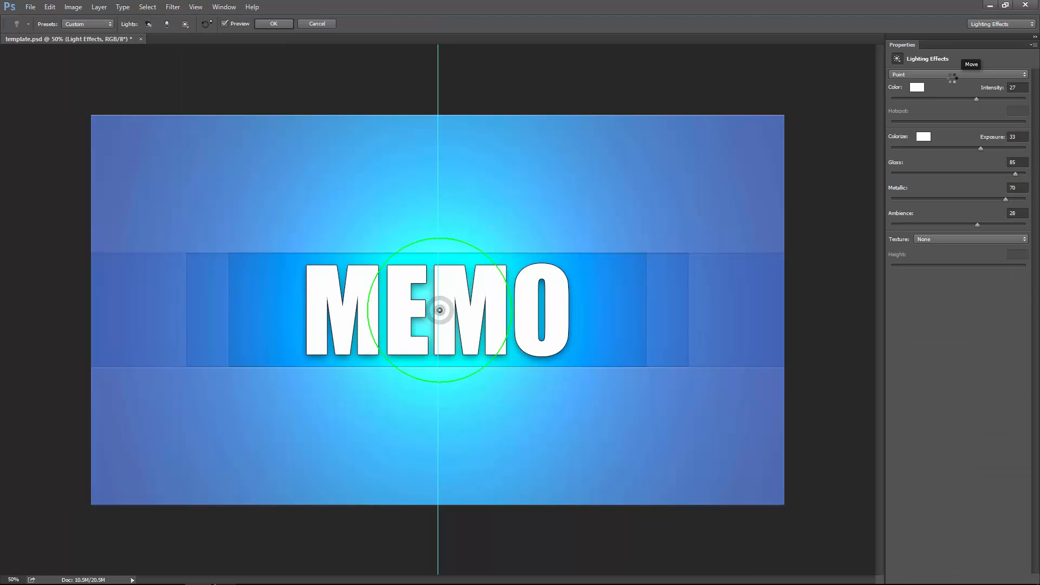
Try the Spot light type and switch the light back to Point.
{"action": "left_click", "coordinate": [953, 77]}
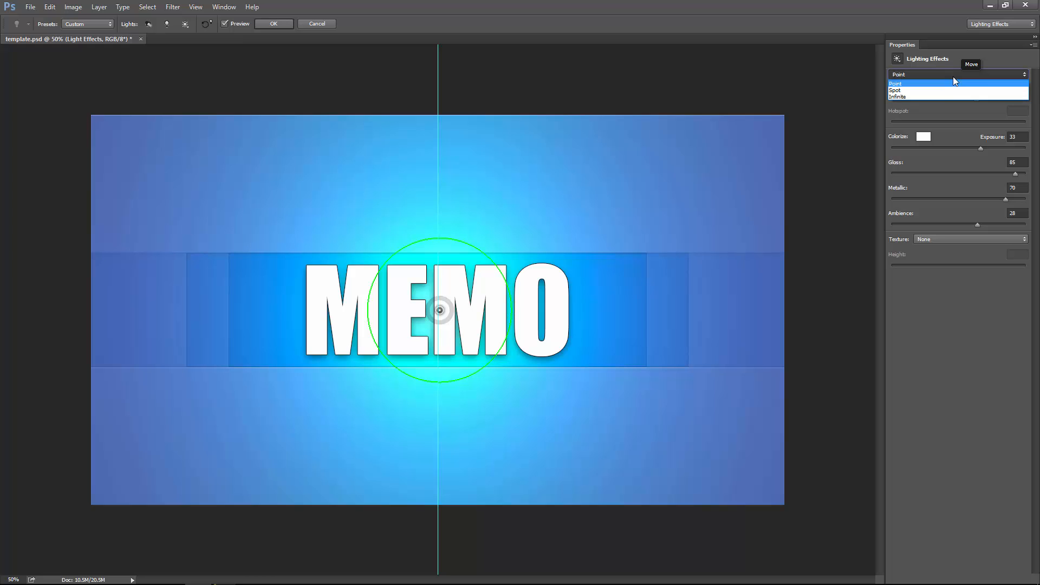
{"action": "left_click", "coordinate": [940, 91]}
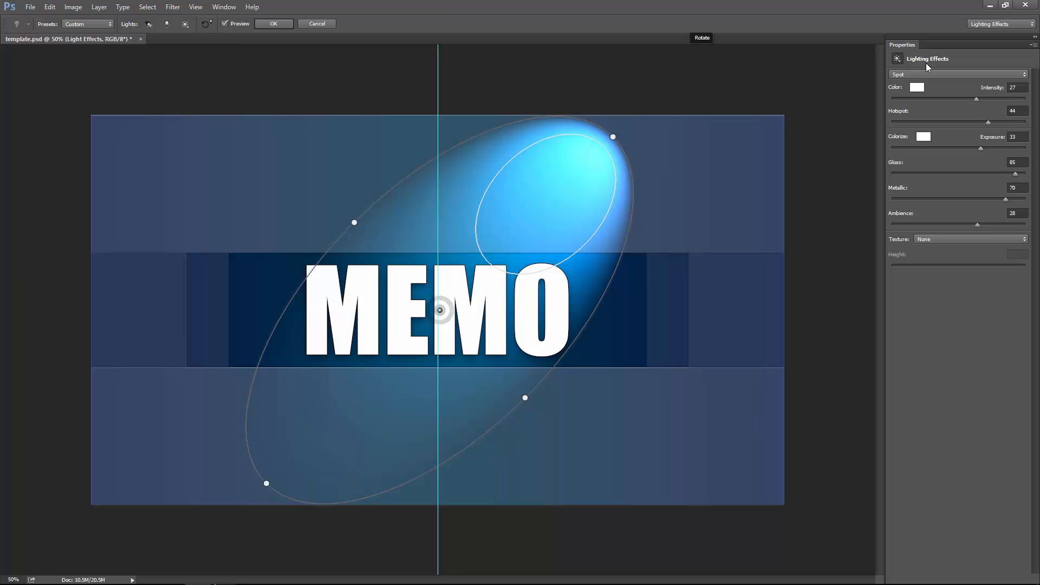
{"action": "left_click", "coordinate": [917, 76]}
{"action": "left_click", "coordinate": [909, 81]}
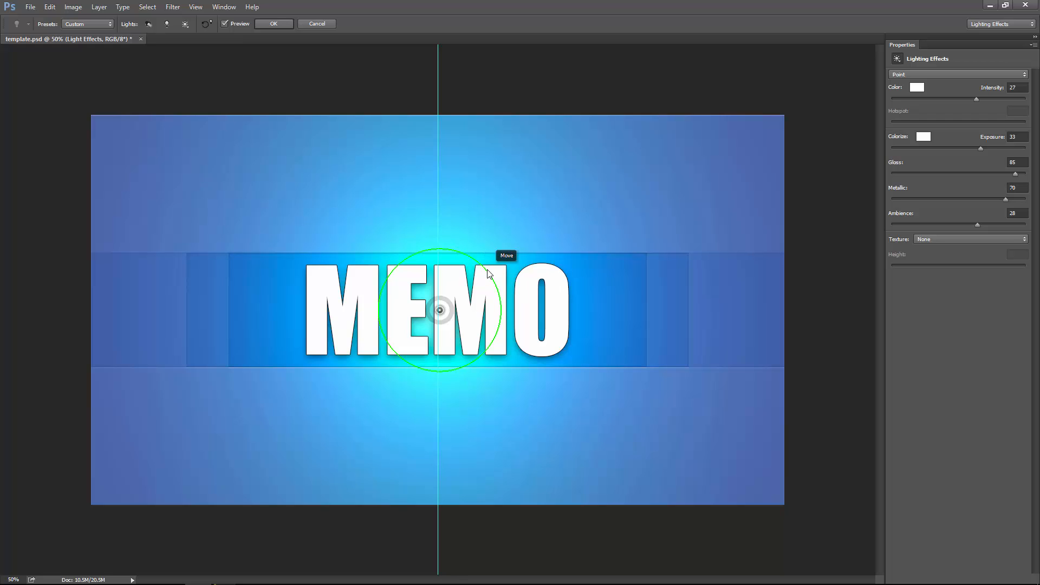
Enlarge the point light's circle and set its intensity to 24, with gloss and metallic both at 100.
{"action": "left_click_drag", "start_coordinate": [486, 273], "coordinate": [508, 266]}
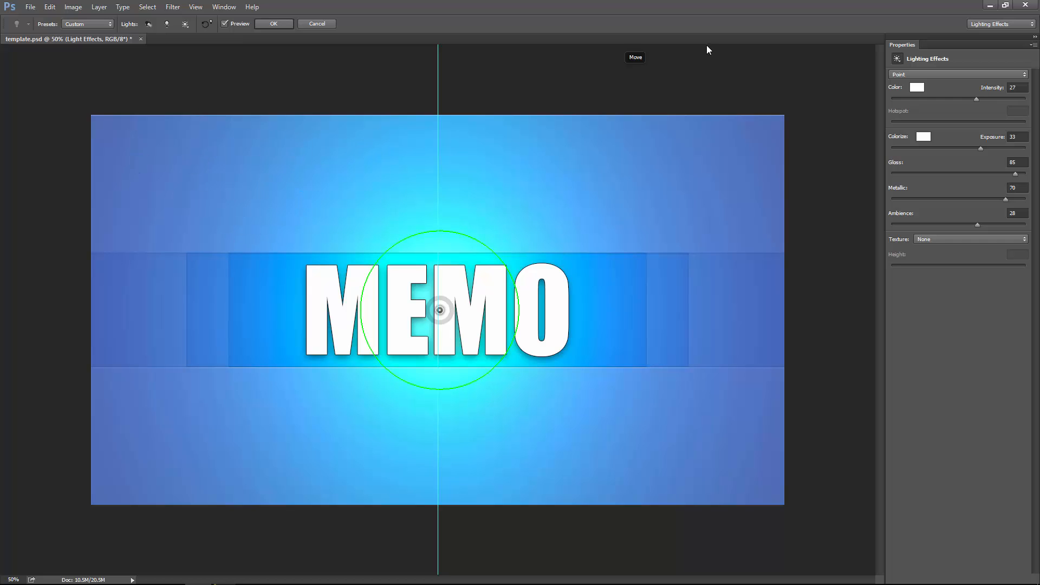
{"action": "left_click", "coordinate": [971, 99]}
{"action": "left_click", "coordinate": [970, 99]}
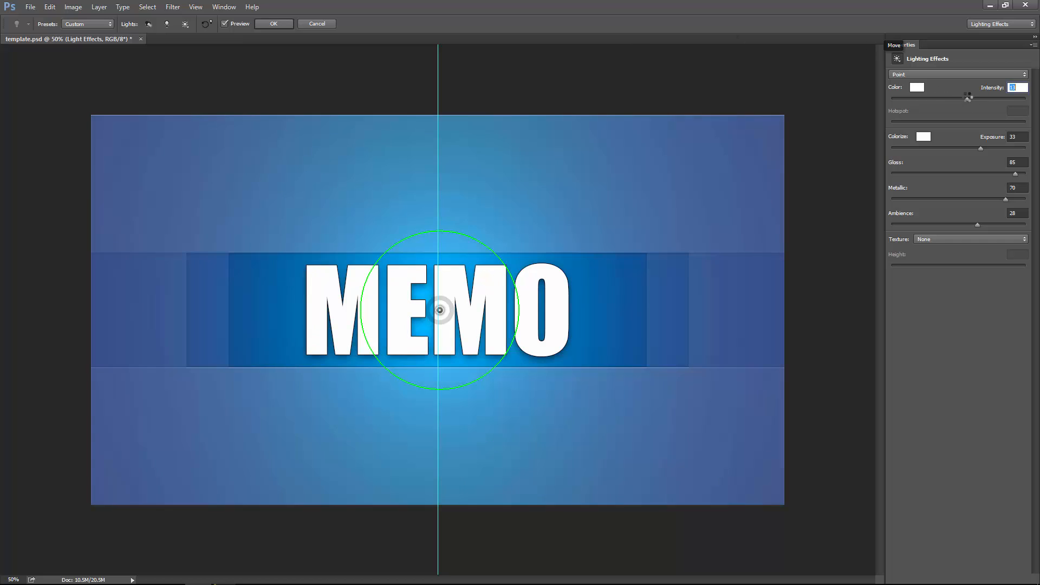
{"action": "left_click_drag", "start_coordinate": [970, 95], "coordinate": [974, 92]}
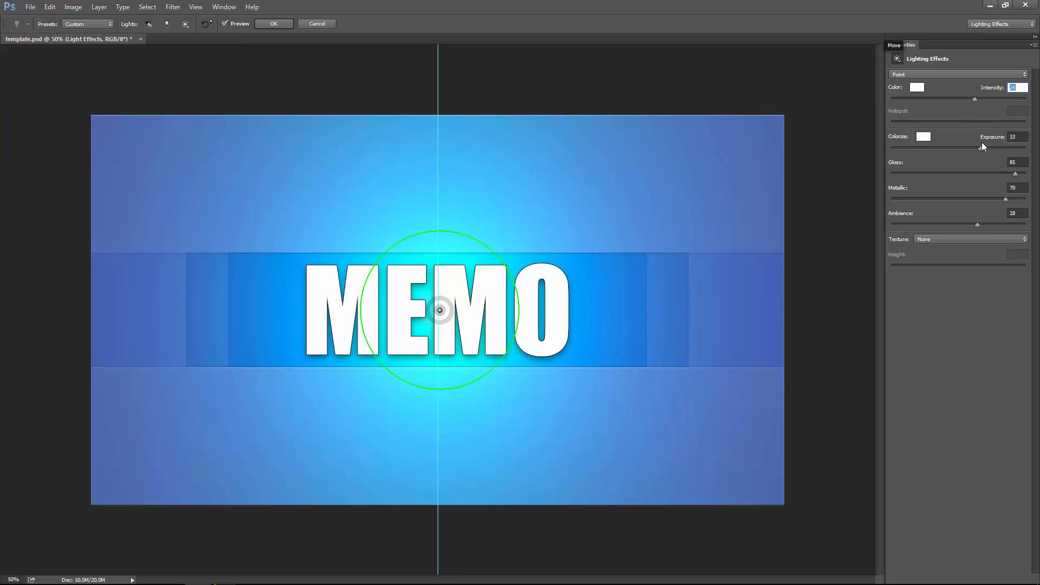
{"action": "left_click_drag", "start_coordinate": [980, 146], "coordinate": [981, 146]}
{"action": "left_click_drag", "start_coordinate": [1017, 173], "coordinate": [1036, 187]}
{"action": "left_click_drag", "start_coordinate": [977, 225], "coordinate": [979, 223]}
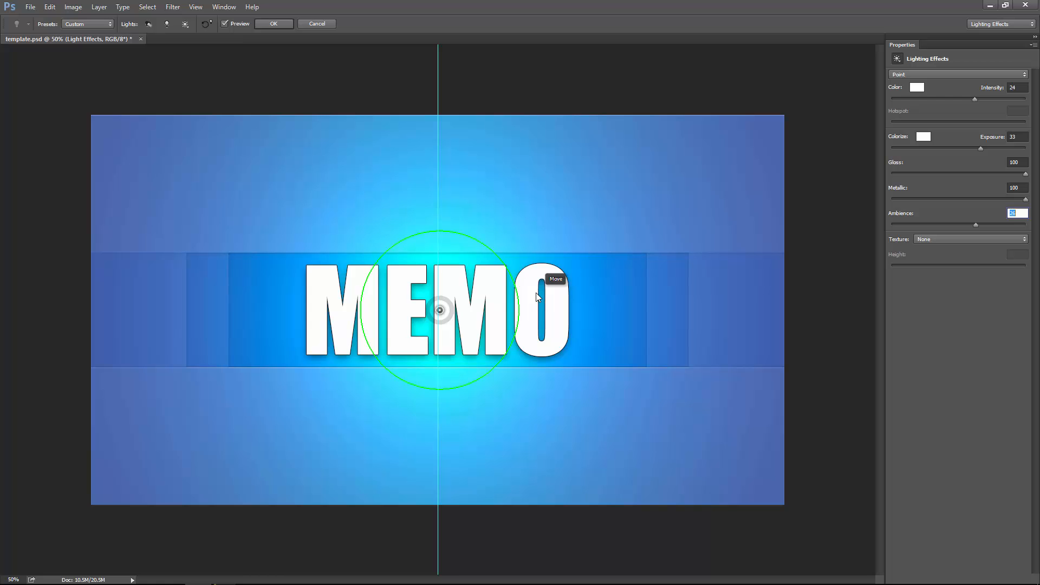
Fine-tune the point light to intensity 20, exposure 57 and ambience 32, and apply the lighting to the gradient layer.
{"action": "left_click_drag", "start_coordinate": [976, 224], "coordinate": [968, 225]}
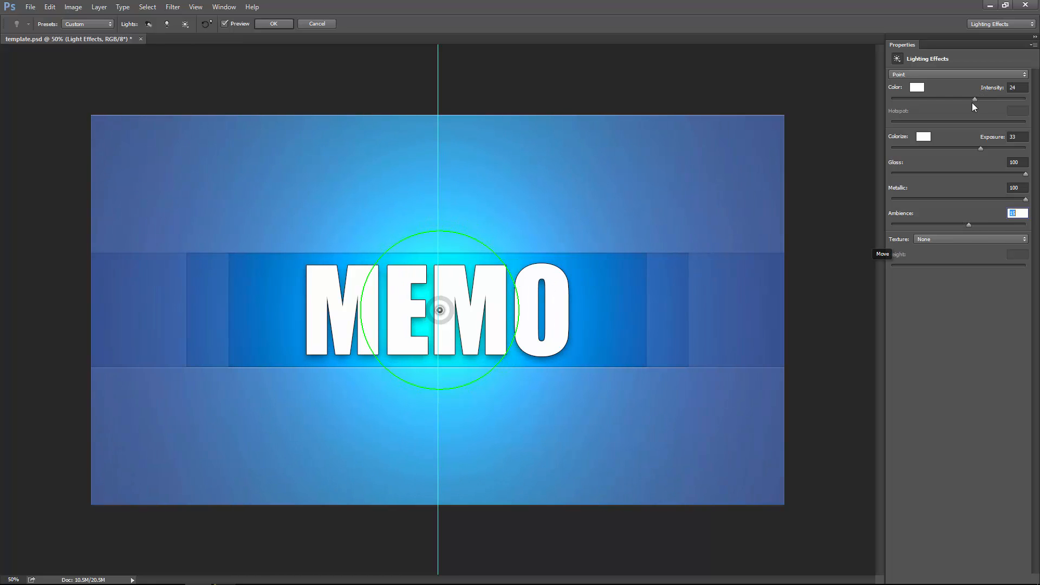
{"action": "mouse_move", "coordinate": [974, 101]}
{"action": "left_mouse_down"}
{"action": "mouse_move", "coordinate": [964, 101]}
{"action": "mouse_move", "coordinate": [975, 100]}
{"action": "left_mouse_up"}
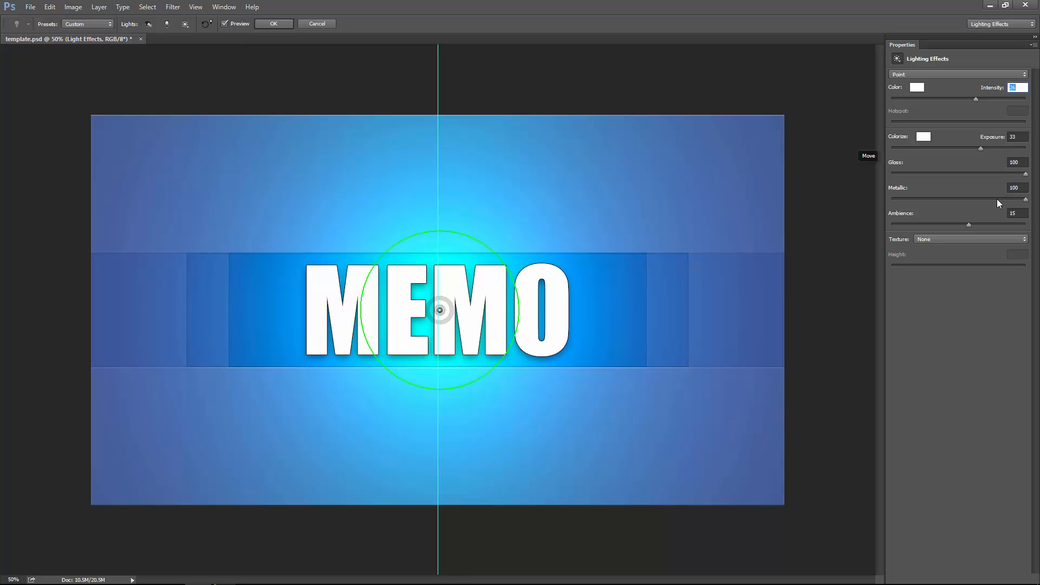
{"action": "left_click_drag", "start_coordinate": [984, 148], "coordinate": [997, 148]}
{"action": "left_click_drag", "start_coordinate": [973, 222], "coordinate": [979, 223]}
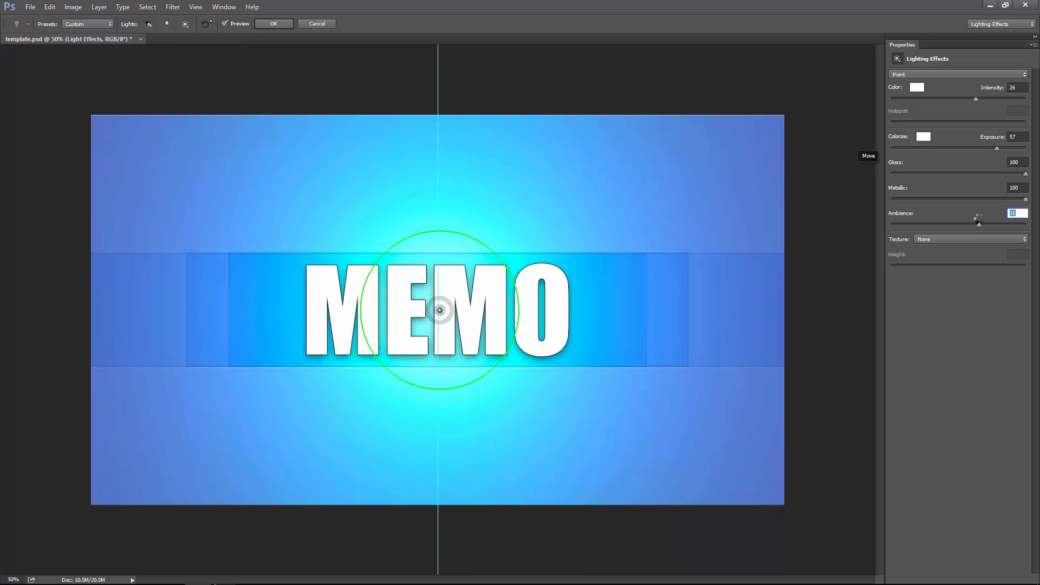
{"action": "left_click_drag", "start_coordinate": [976, 100], "coordinate": [971, 101]}
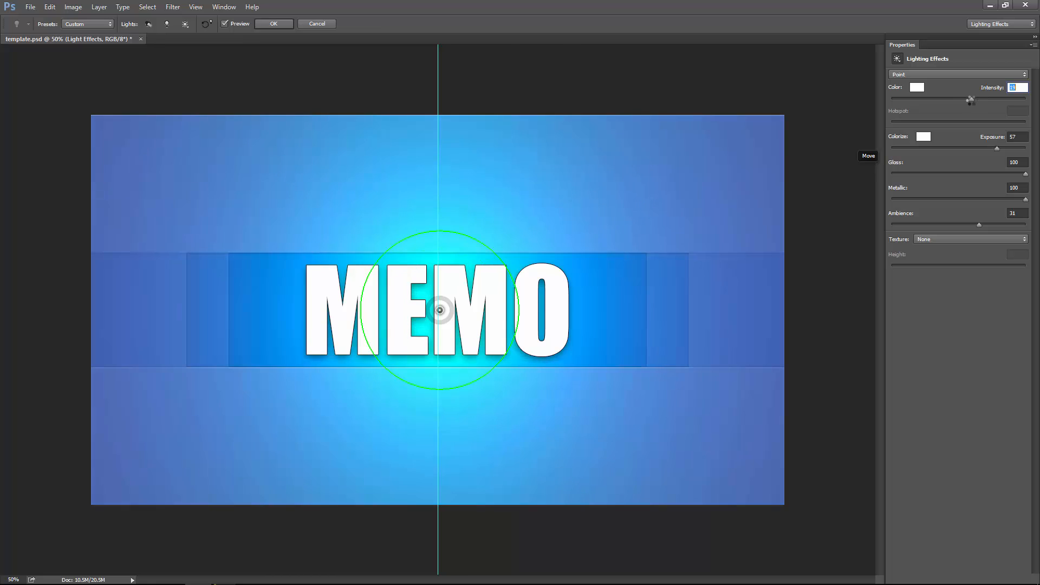
{"action": "left_click_drag", "start_coordinate": [980, 222], "coordinate": [983, 222]}
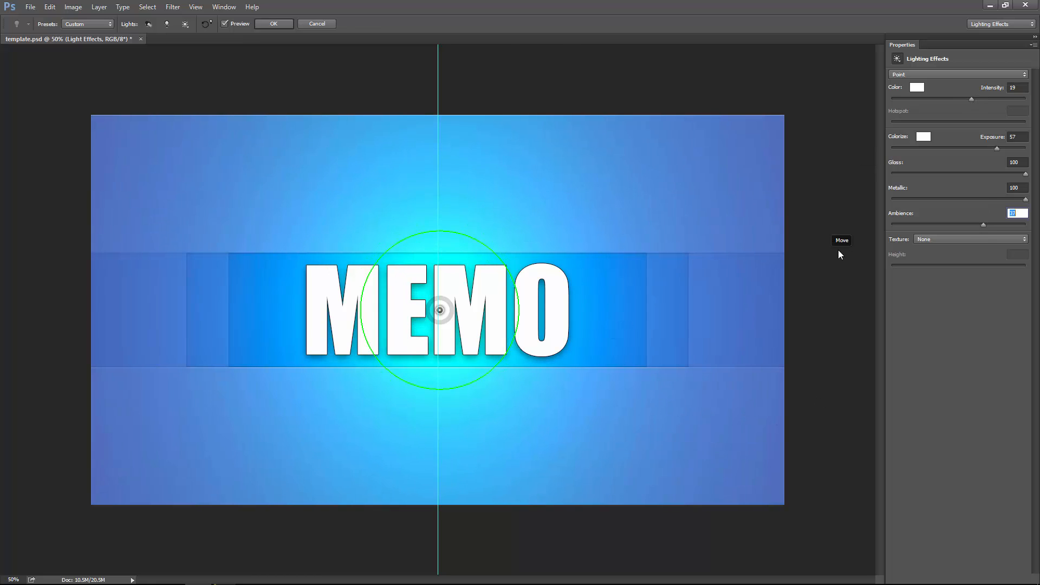
{"action": "left_click_drag", "start_coordinate": [981, 224], "coordinate": [979, 224]}
{"action": "left_click_drag", "start_coordinate": [971, 99], "coordinate": [973, 98]}
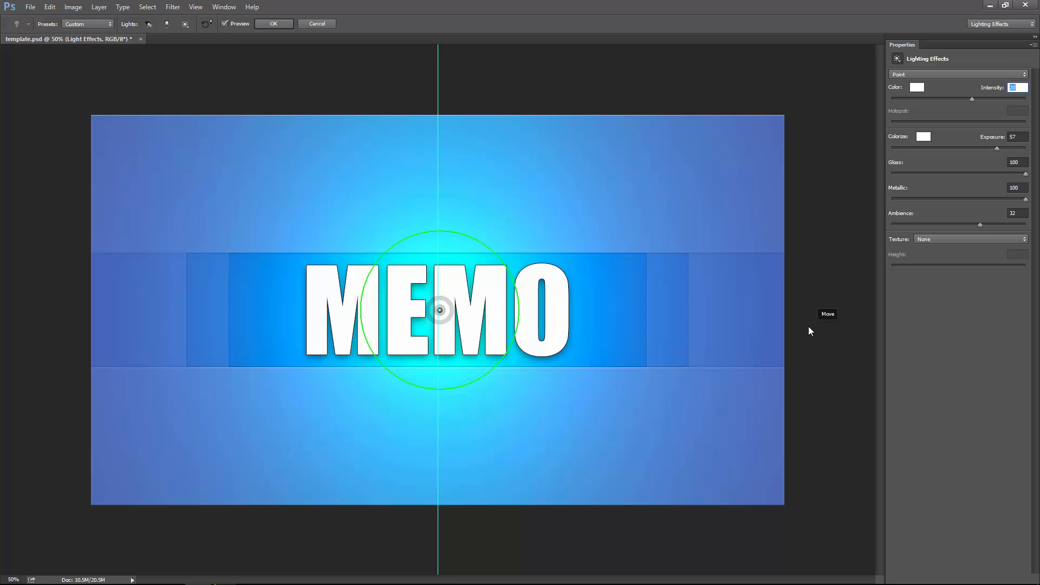
{"action": "left_click", "coordinate": [274, 24]}
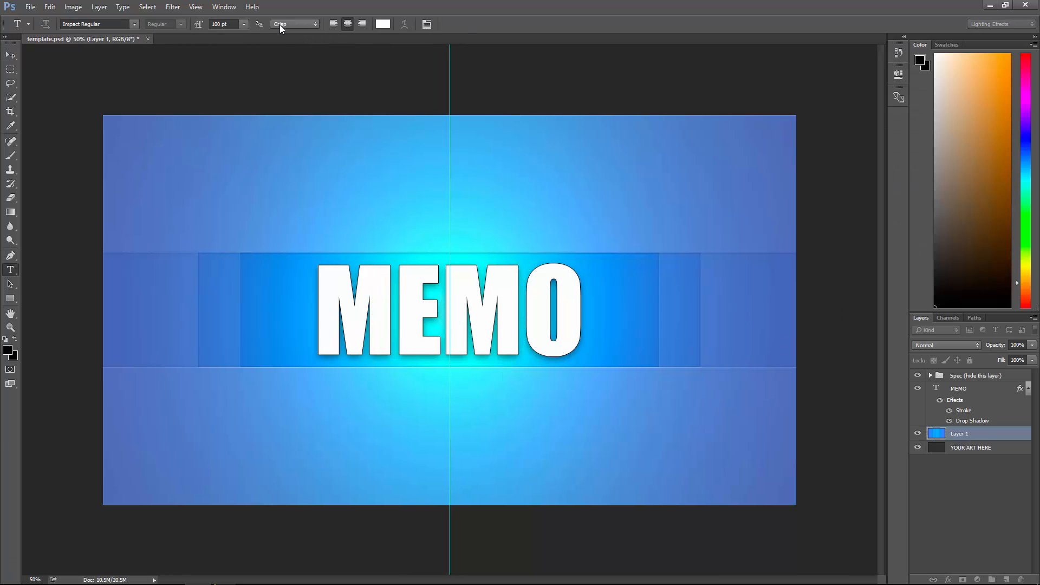
Add a new empty layer and move it directly above the MEMO text layer.
{"action": "left_click", "coordinate": [1006, 580]}
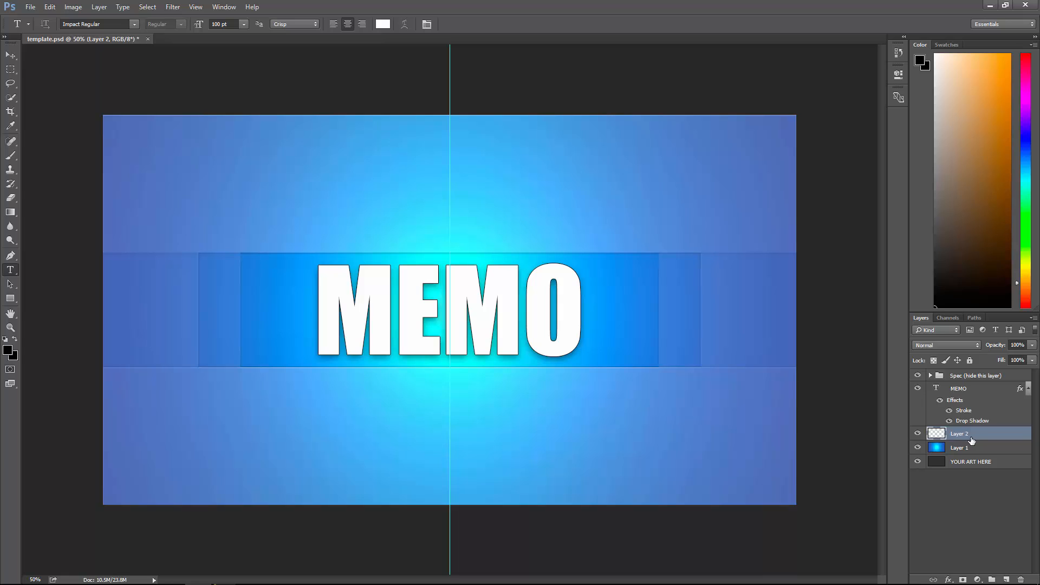
{"action": "left_click_drag", "start_coordinate": [971, 438], "coordinate": [970, 384]}
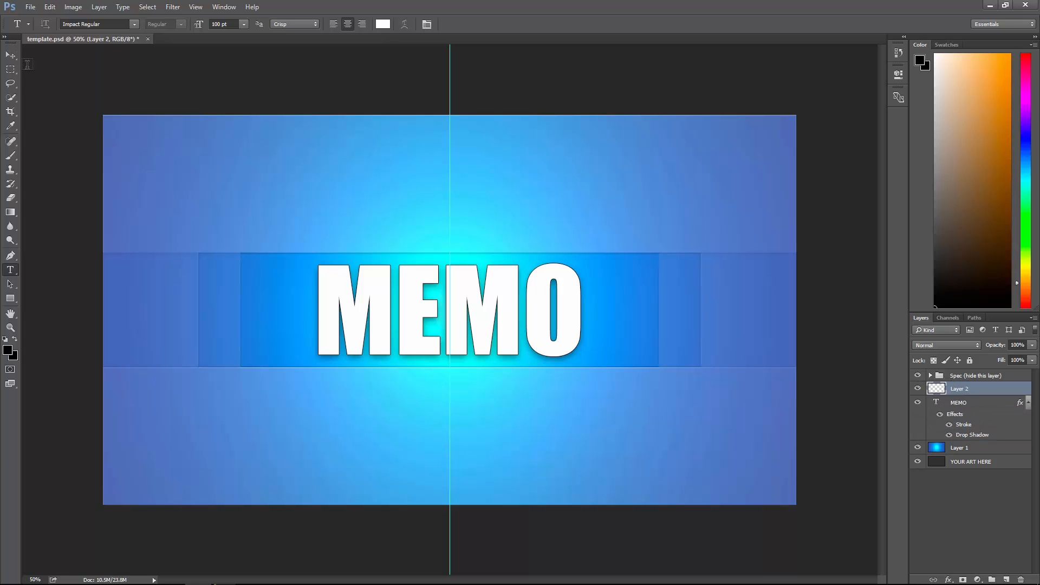
{"action": "left_click", "coordinate": [177, 5]}
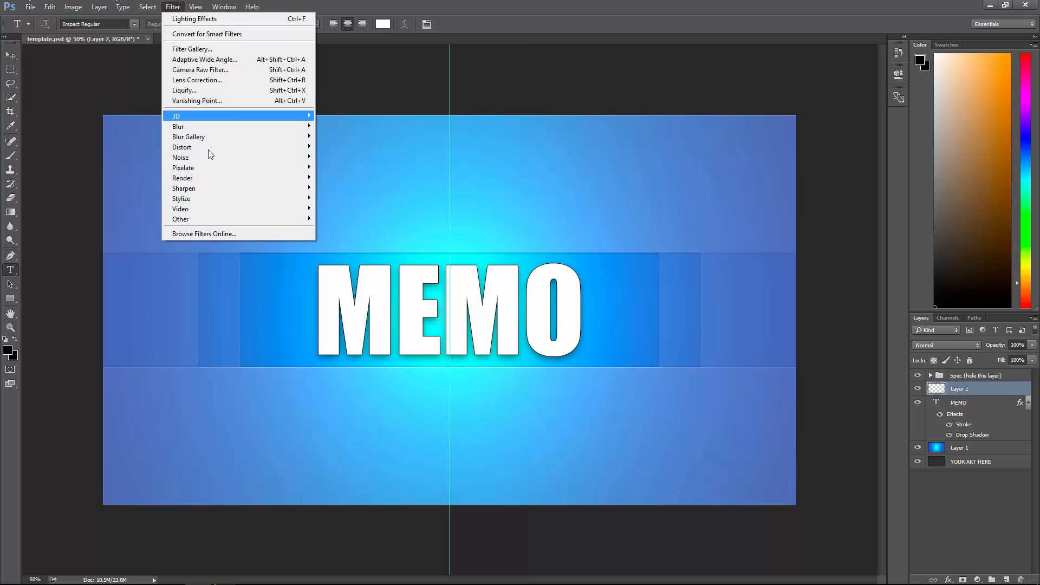
{"action": "mouse_move", "coordinate": [193, 176]}
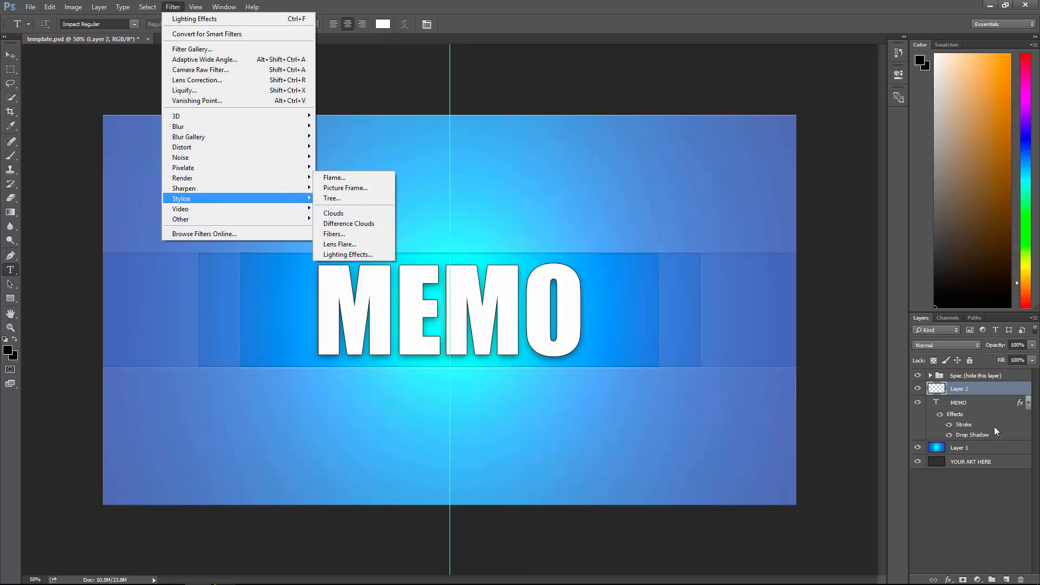
Try filling the new layer above MEMO with black using the Paint Bucket, and undo the fill.
{"action": "left_click", "coordinate": [11, 213]}
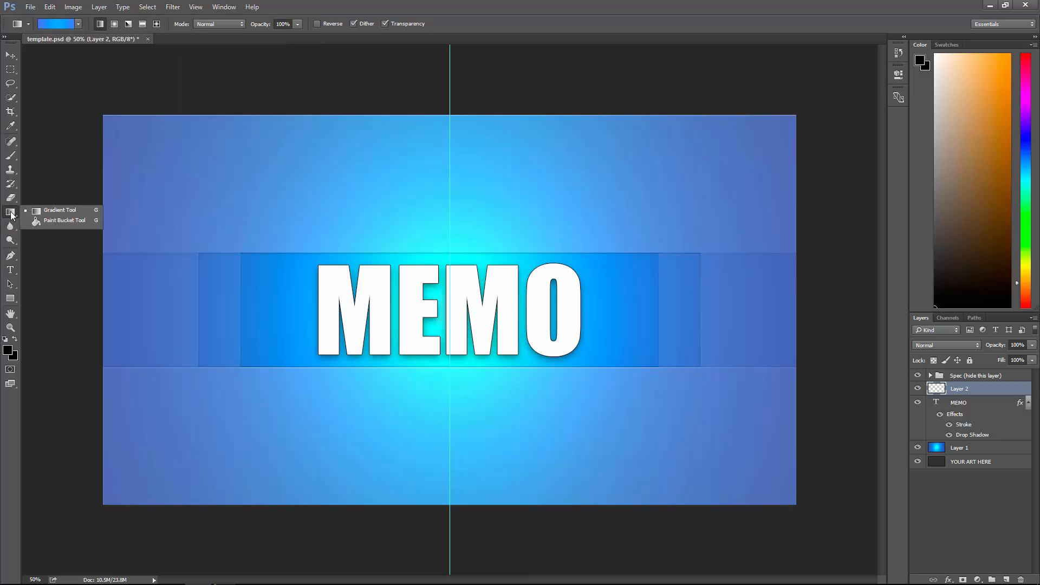
{"action": "left_click", "coordinate": [48, 221]}
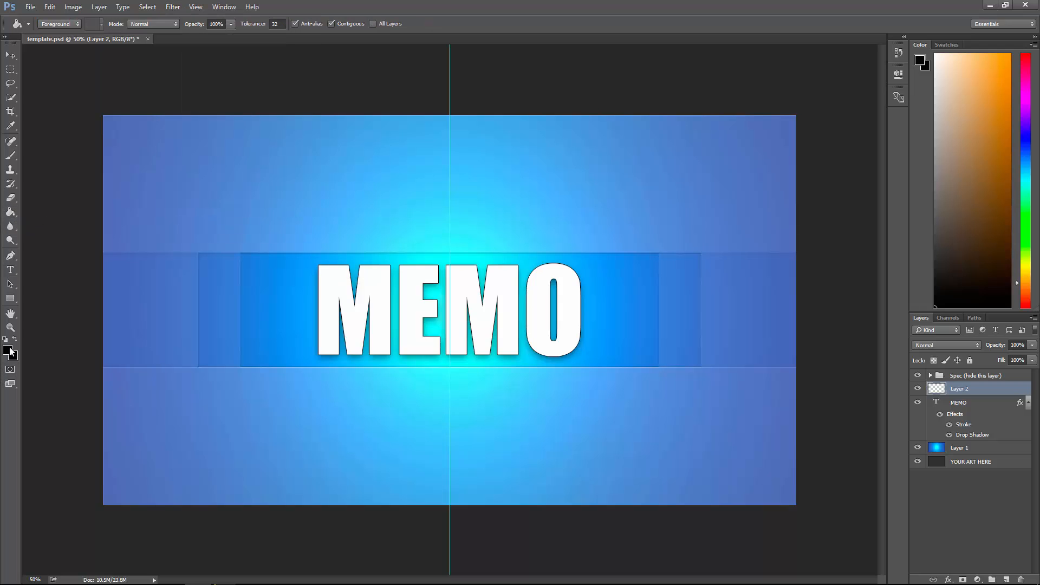
{"action": "left_click", "coordinate": [8, 350]}
{"action": "left_click", "coordinate": [552, 367]}
{"action": "left_click", "coordinate": [425, 265]}
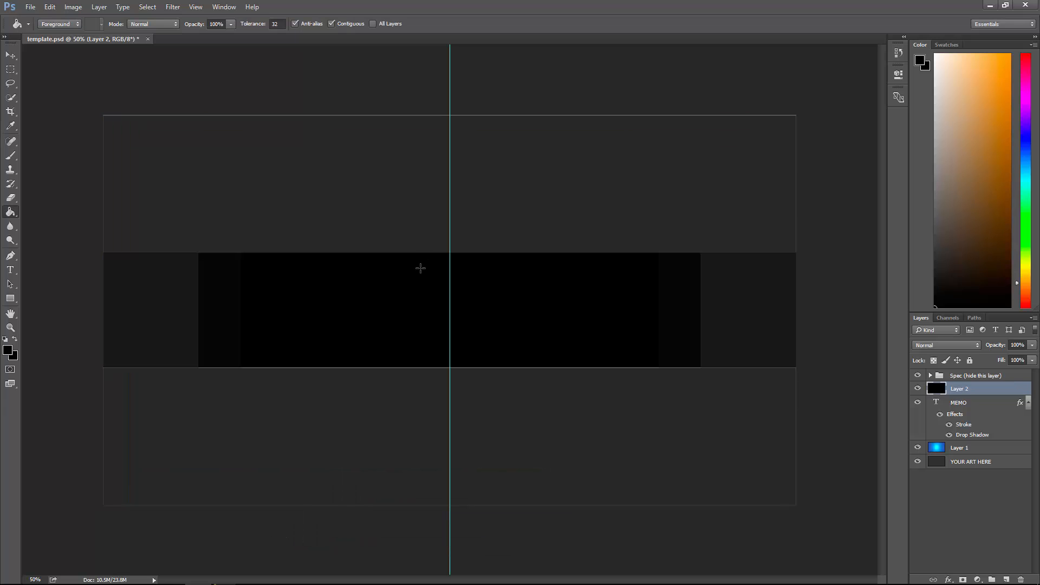
{"action": "key", "text": "ctrl+z"}
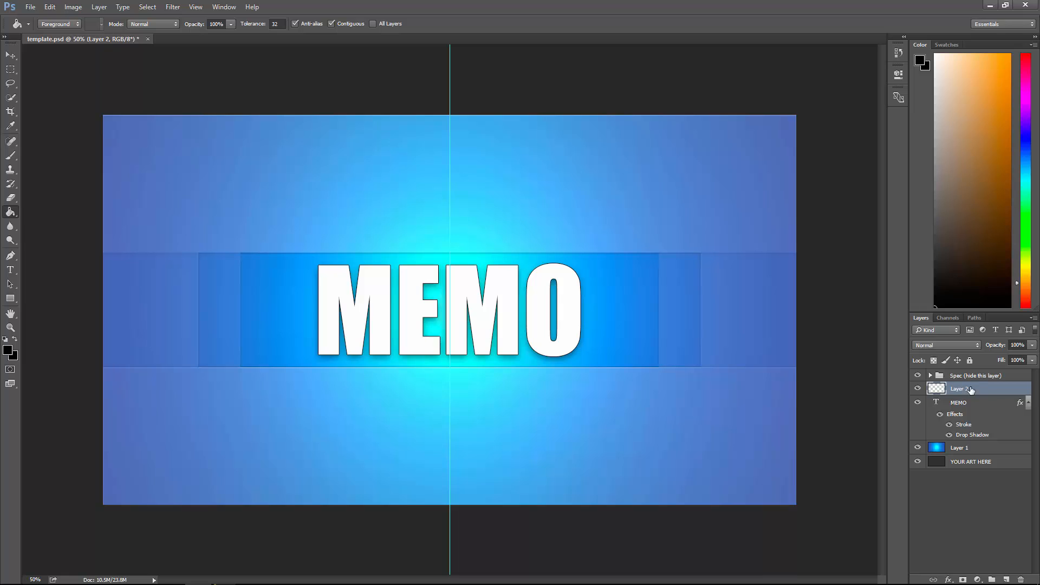
Fill the empty layer above MEMO with black and hide the Spec (hide this layer) group.
{"action": "left_click", "coordinate": [324, 222]}
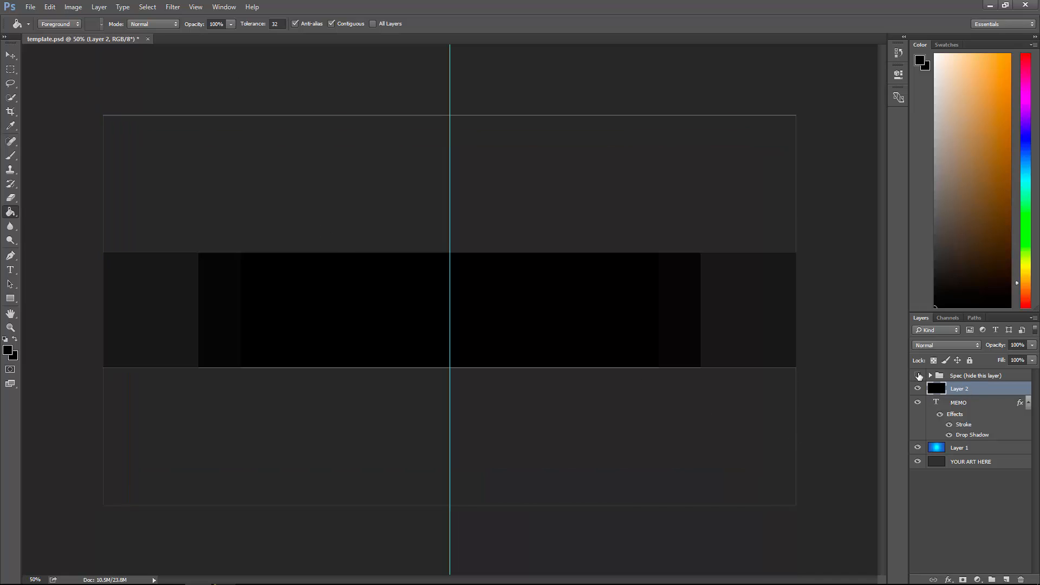
{"action": "left_click", "coordinate": [919, 375]}
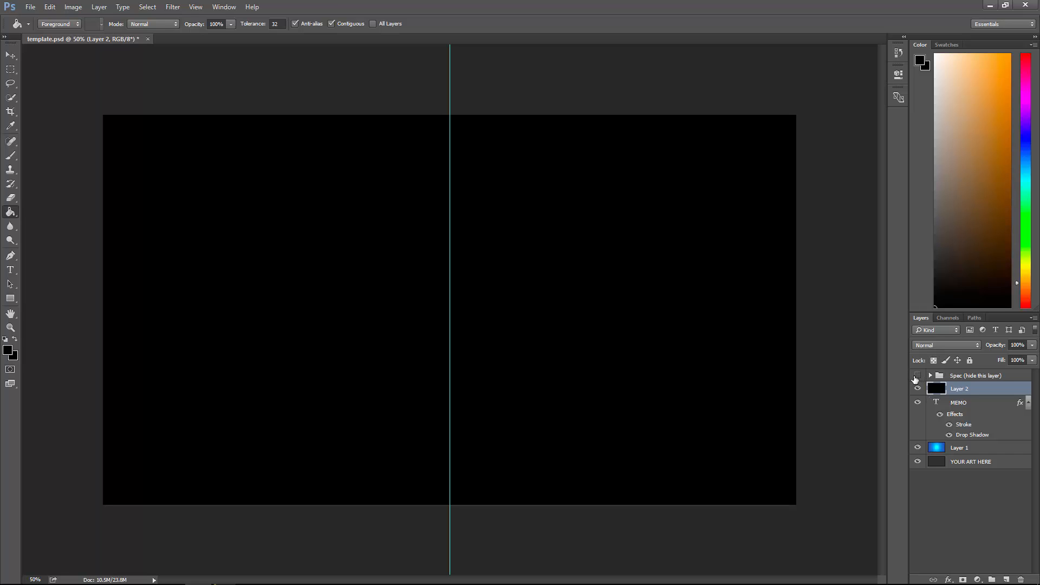
{"action": "left_click", "coordinate": [917, 377]}
{"action": "left_click", "coordinate": [919, 374]}
Render a Movie Prime lens flare at 100% brightness on the black layer.
{"action": "left_click", "coordinate": [173, 7]}
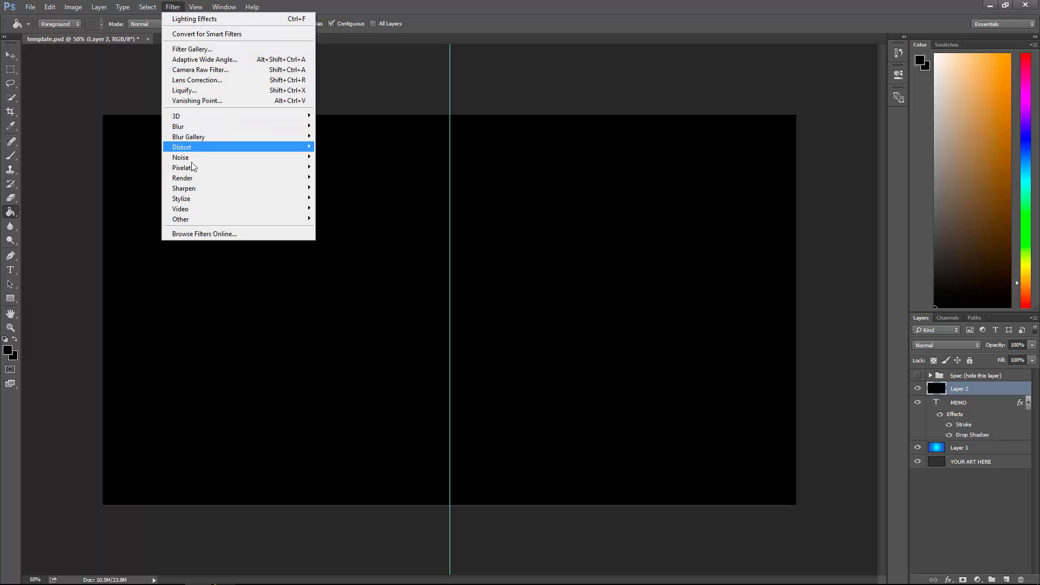
{"action": "mouse_move", "coordinate": [189, 180]}
{"action": "left_click", "coordinate": [347, 244]}
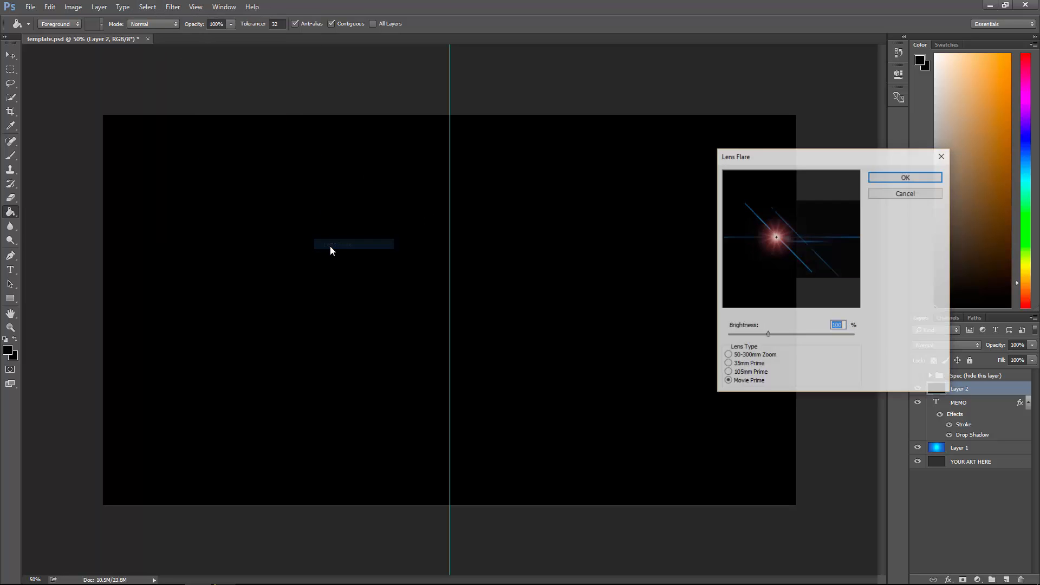
{"action": "left_click_drag", "start_coordinate": [755, 158], "coordinate": [668, 158]}
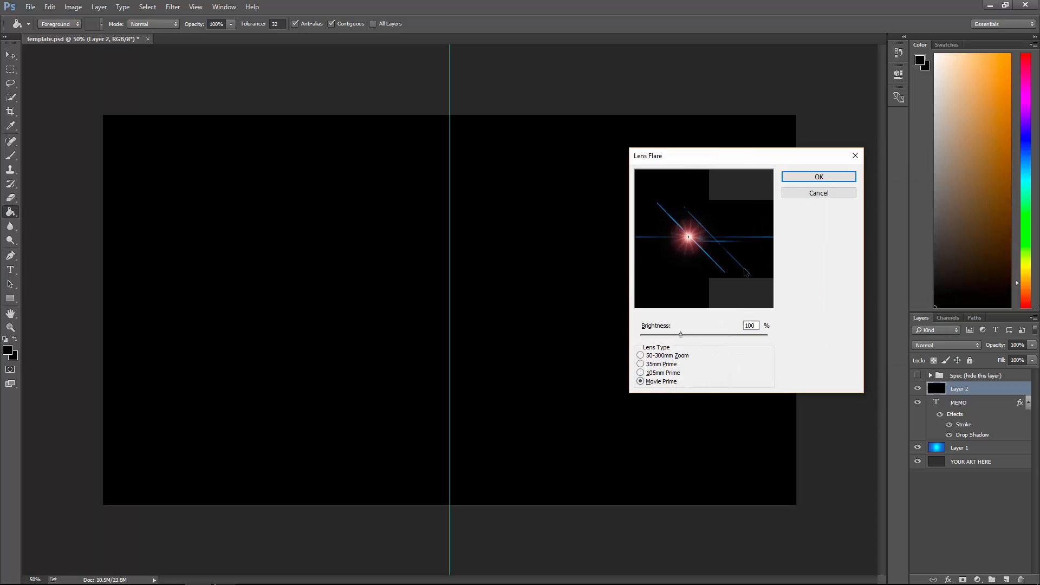
{"action": "left_click", "coordinate": [808, 177]}
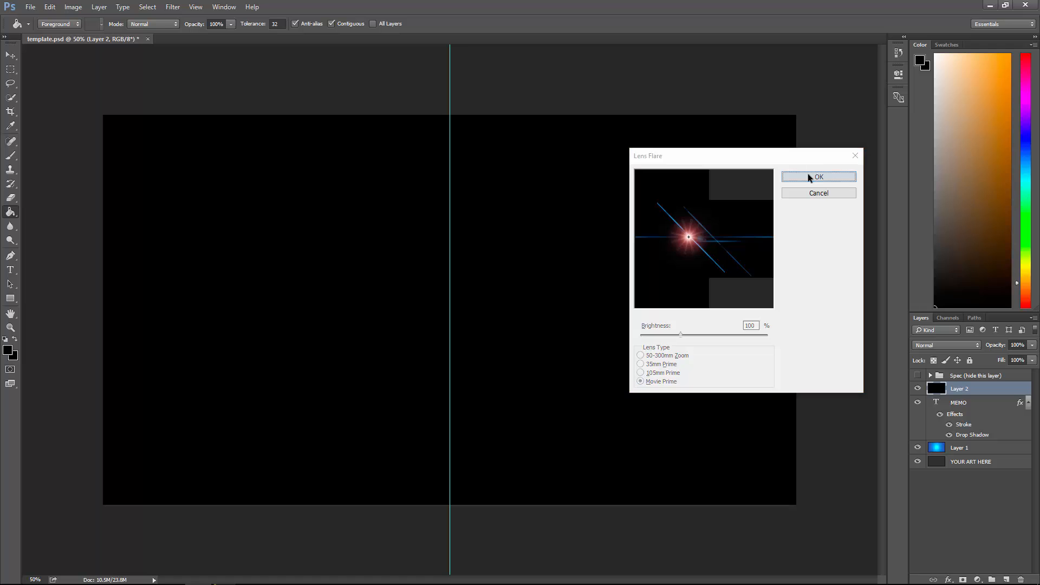
Set the lens flare layer's blend mode to Screen and position the flare behind the first letters of MEMO.
{"action": "left_click", "coordinate": [10, 55]}
{"action": "mouse_move", "coordinate": [368, 314]}
{"action": "left_mouse_down"}
{"action": "mouse_move", "coordinate": [398, 314]}
{"action": "mouse_move", "coordinate": [357, 317]}
{"action": "mouse_move", "coordinate": [379, 316]}
{"action": "left_mouse_up"}
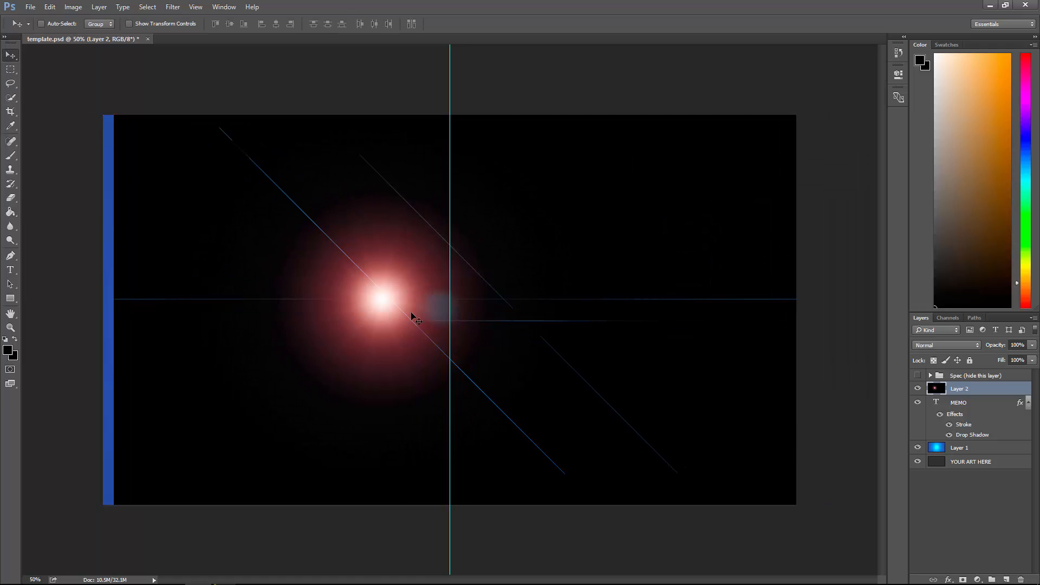
{"action": "left_click", "coordinate": [931, 346]}
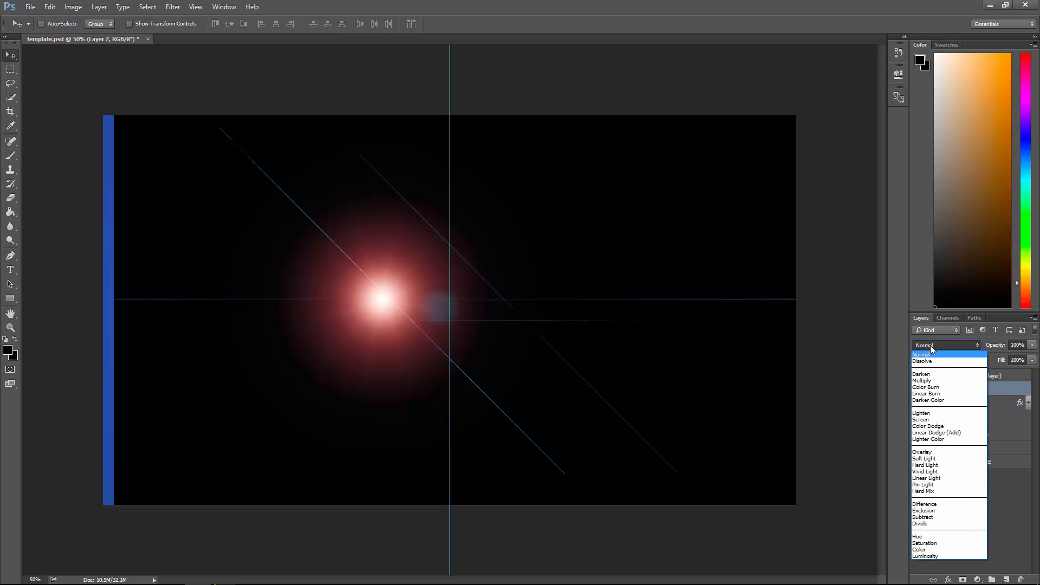
{"action": "left_click", "coordinate": [922, 420]}
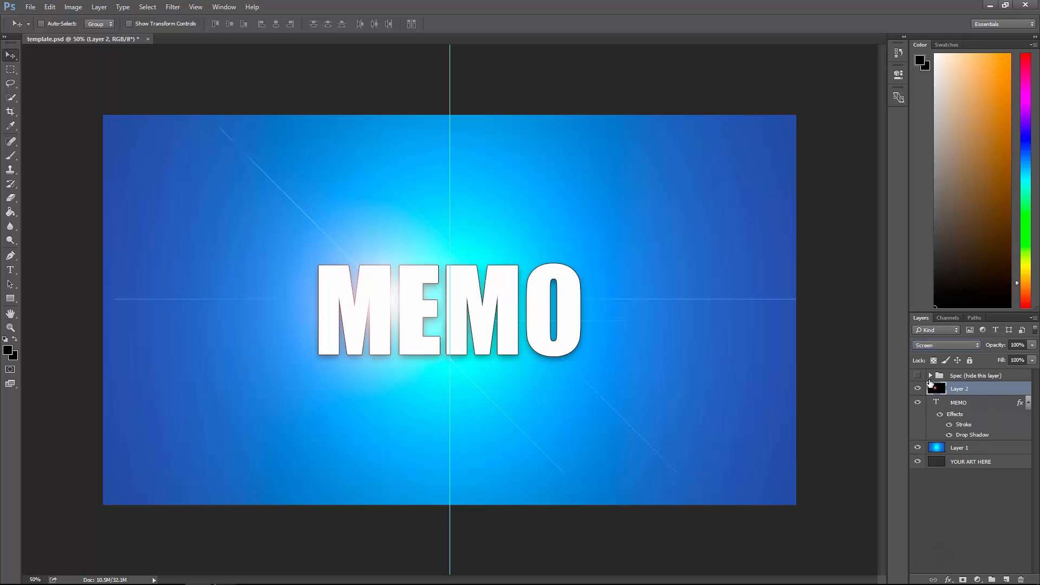
{"action": "left_click_drag", "start_coordinate": [425, 351], "coordinate": [471, 352]}
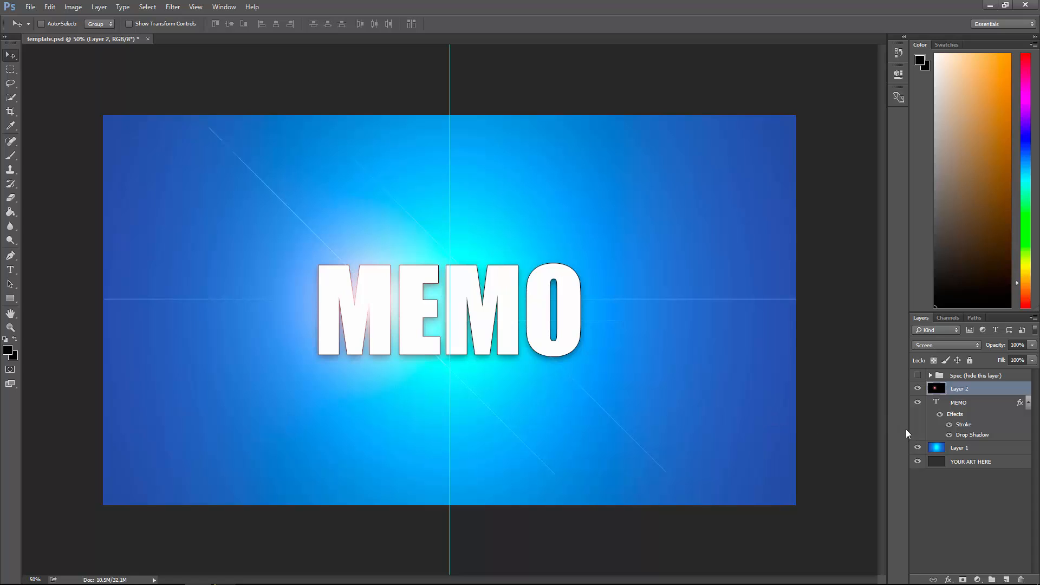
Compare the art with and without the Spec (hide this layer) group, leaving the group shown.
{"action": "left_click", "coordinate": [918, 376]}
{"action": "left_click", "coordinate": [918, 377]}
{"action": "left_click", "coordinate": [918, 376]}
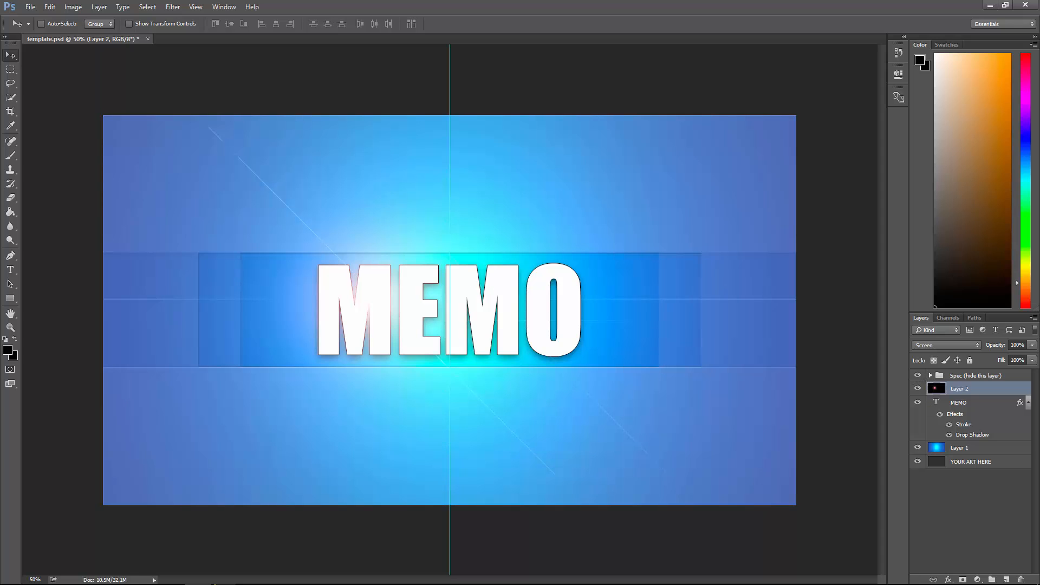
{"action": "left_click", "coordinate": [918, 376]}
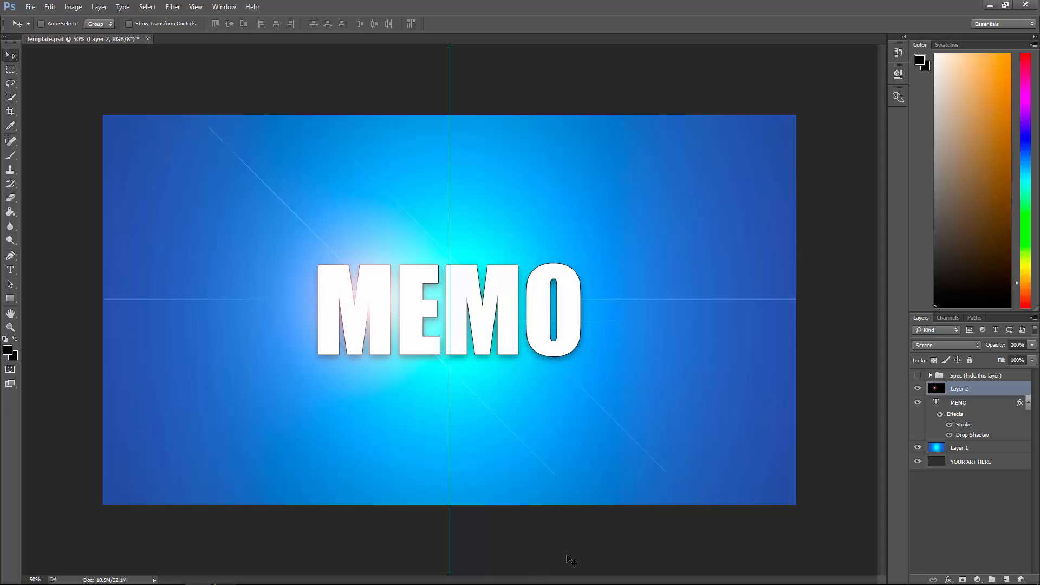
{"action": "left_click", "coordinate": [918, 375]}
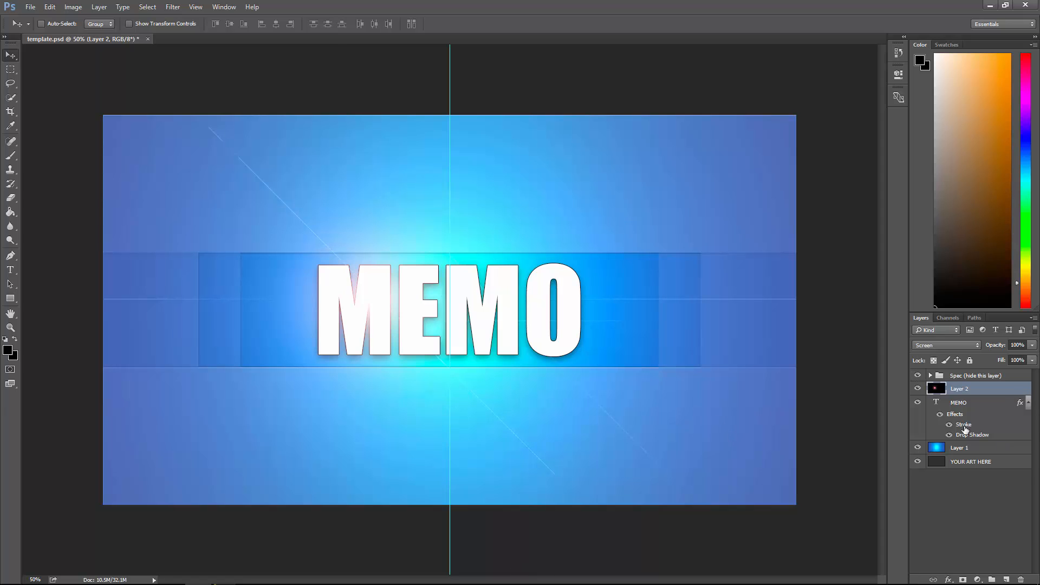
Move the MEMO text slightly upward, select the whole canvas and try centring the text both vertically and horizontally.
{"action": "left_click", "coordinate": [966, 404]}
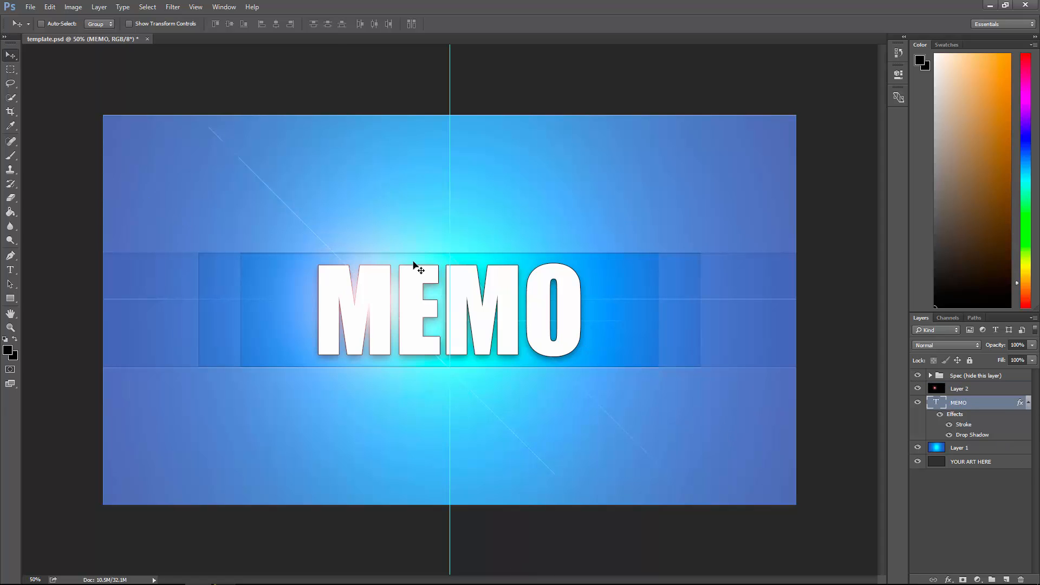
{"action": "mouse_move", "coordinate": [436, 296]}
{"action": "left_mouse_down"}
{"action": "mouse_move", "coordinate": [437, 287]}
{"action": "mouse_move", "coordinate": [443, 306]}
{"action": "mouse_move", "coordinate": [445, 290]}
{"action": "left_mouse_up"}
{"action": "key", "text": "ctrl+a"}
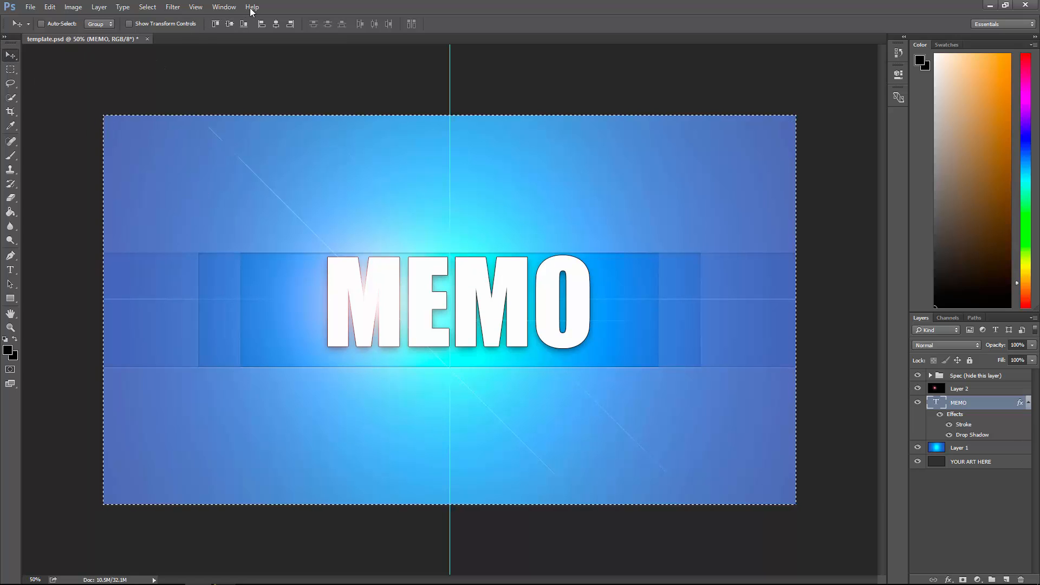
{"action": "left_click", "coordinate": [232, 24]}
{"action": "left_click", "coordinate": [274, 25]}
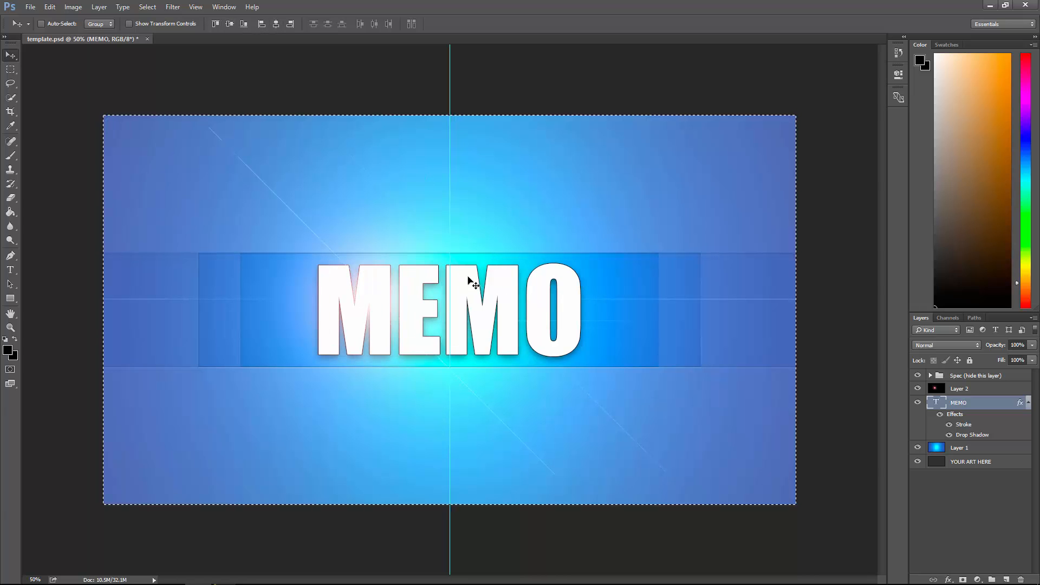
Undo the centring of the MEMO text and centre it only horizontally on the canvas.
{"action": "key", "text": "ctrl+z"}
{"action": "key", "text": "ctrl+z"}
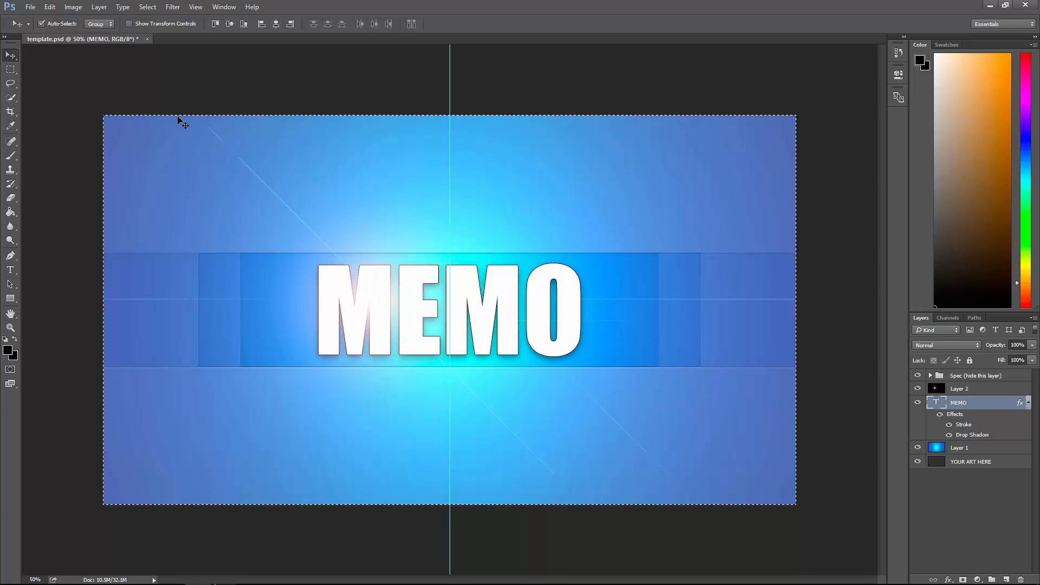
{"action": "key", "text": "ctrl+alt+z"}
{"action": "key", "text": "ctrl+alt+z"}
{"action": "left_click", "coordinate": [277, 27]}
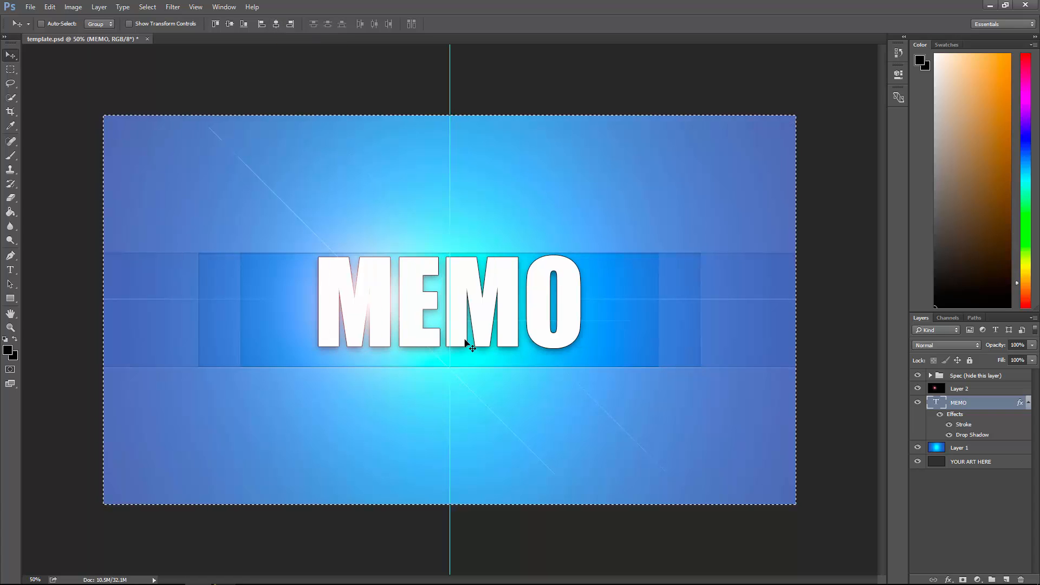
Set the Type tool's size to 15 pt, undo the resizing of the MEMO text, and clear the layer and canvas selections.
{"action": "left_click", "coordinate": [10, 269]}
{"action": "left_click", "coordinate": [222, 24]}
{"action": "type", "text": "100"}
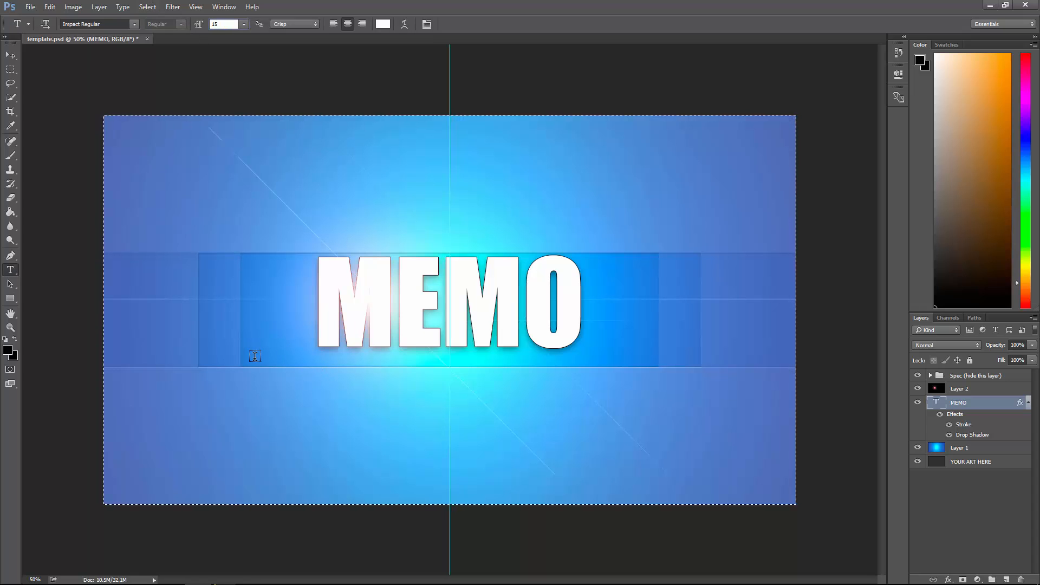
{"action": "left_click", "coordinate": [253, 358]}
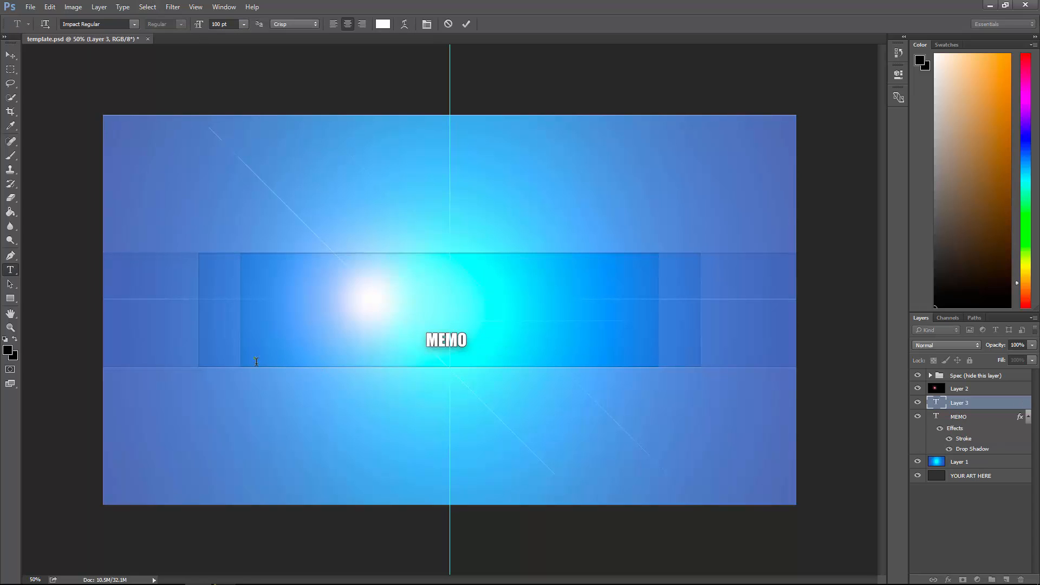
{"action": "left_click", "coordinate": [449, 24]}
{"action": "key", "text": "ctrl+a"}
{"action": "left_click", "coordinate": [961, 478]}
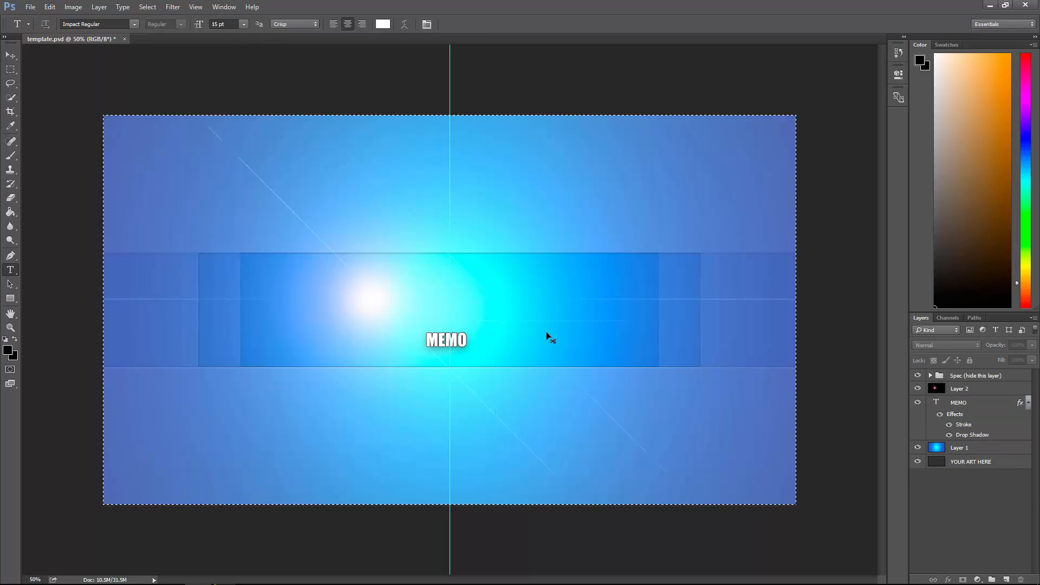
{"action": "key", "text": "ctrl+z"}
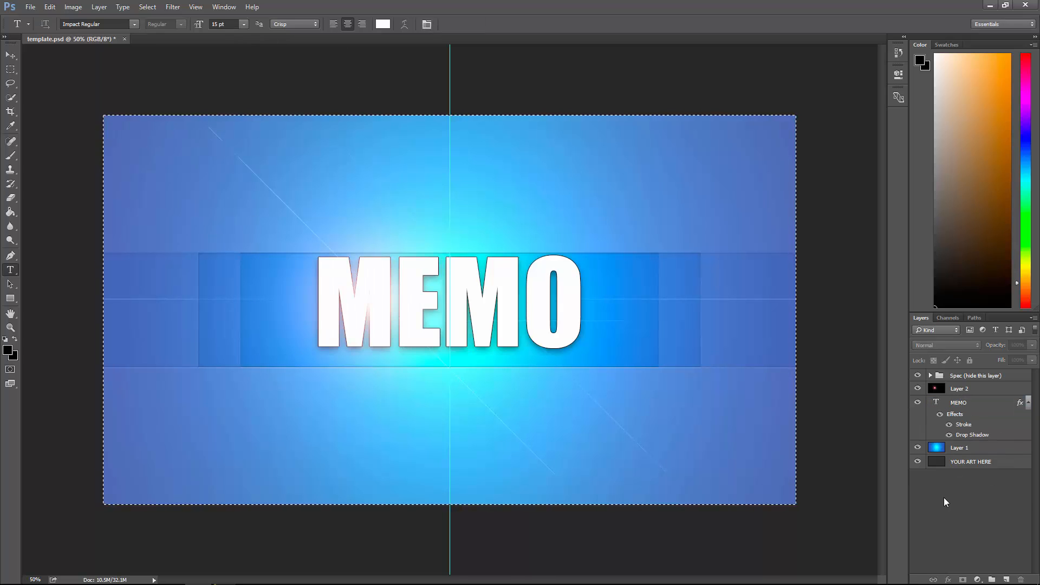
{"action": "key", "text": "ctrl+d"}
Add the white 15 pt Impact text "facebook.com/memo" and place it directly beneath the left half of MEMO.
{"action": "left_click", "coordinate": [268, 365]}
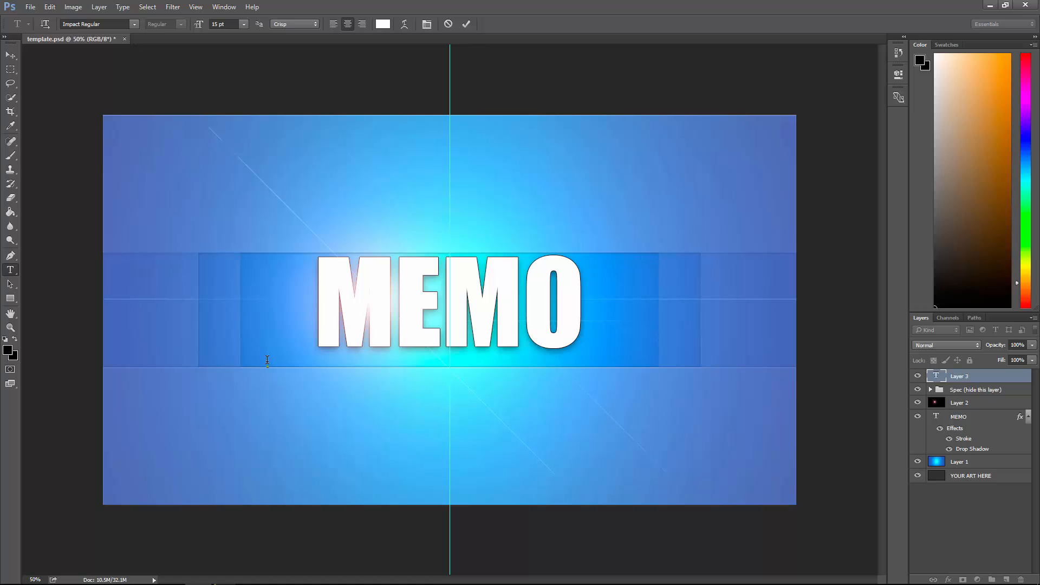
{"action": "type", "text": "FACEBOO"}
{"action": "key", "text": "ctrl+a"}
{"action": "key", "text": "Right"}
{"action": "key", "text": "BackSpace"}
{"action": "key", "text": "BackSpace"}
{"action": "key", "text": "BackSpace"}
{"action": "key", "text": "BackSpace"}
{"action": "key", "text": "BackSpace"}
{"action": "key", "text": "BackSpace"}
{"action": "type", "text": "facebook.com/"}
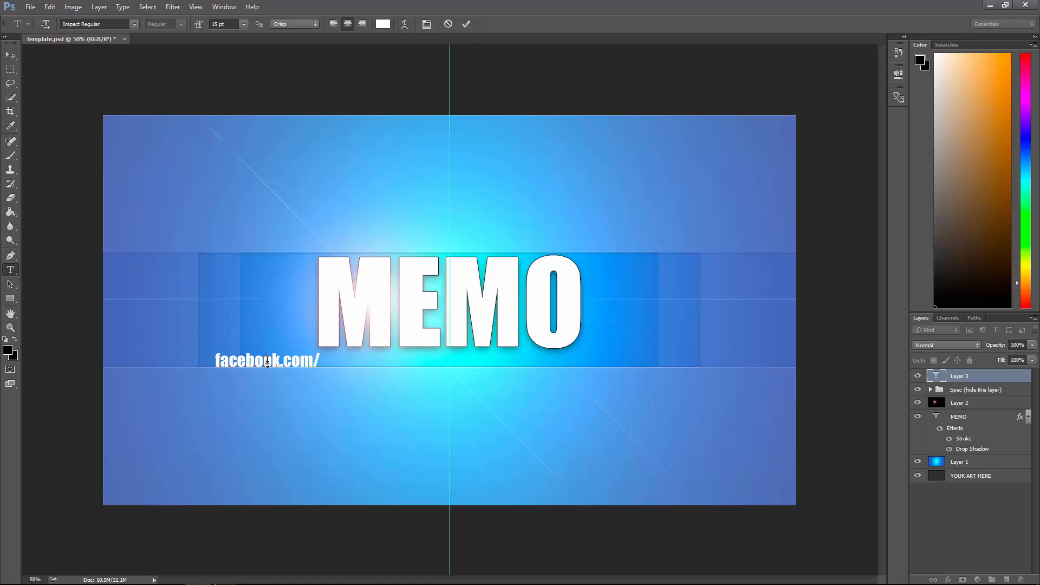
{"action": "type", "text": "memo"}
{"action": "key", "text": "ctrl+Return"}
{"action": "key", "text": "v"}
{"action": "left_click_drag", "start_coordinate": [364, 347], "coordinate": [422, 363]}
Add the text "twitter.com/memo" beside the Facebook link beneath MEMO, and shift the Facebook link slightly left to widen the gap.
{"action": "key", "text": "t"}
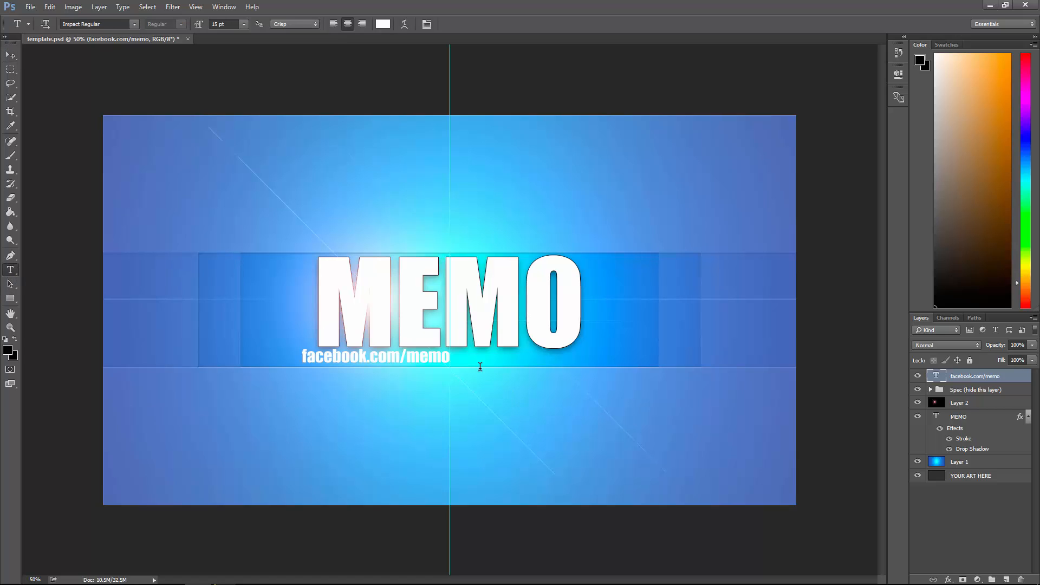
{"action": "left_click", "coordinate": [483, 406]}
{"action": "type", "text": "tw"}
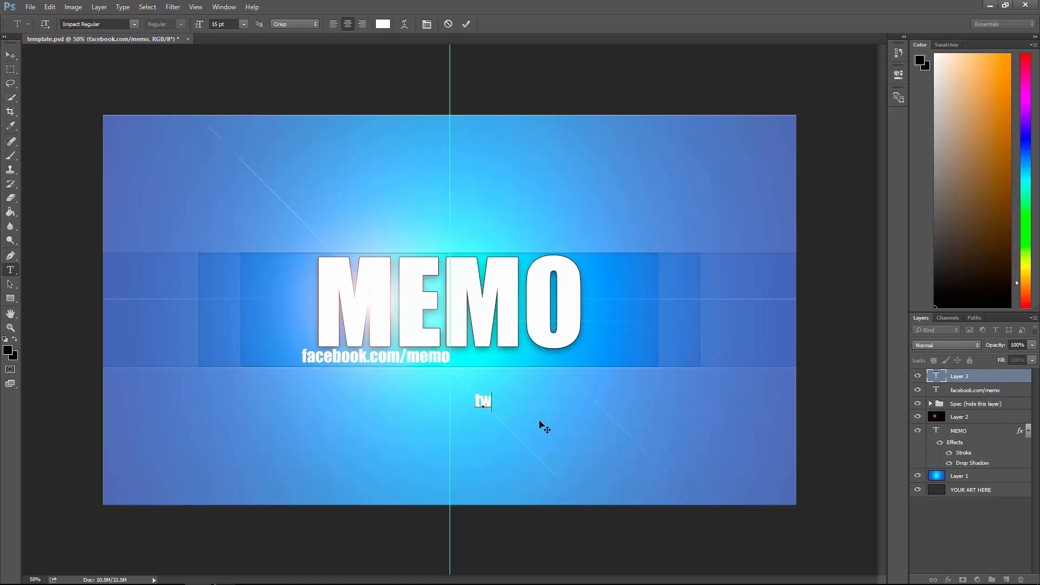
{"action": "type", "text": "itter.com/"}
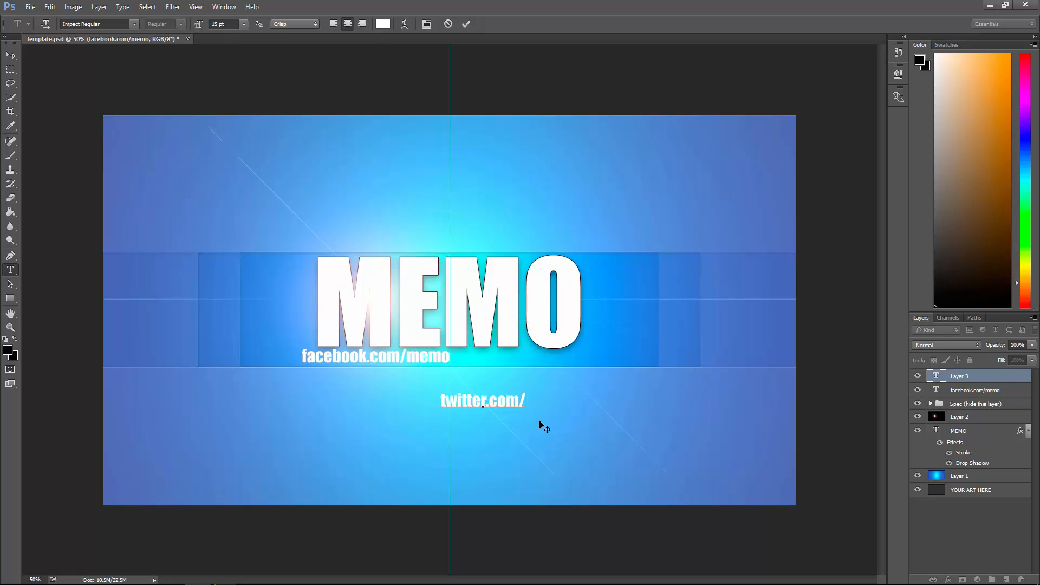
{"action": "type", "text": "memo"}
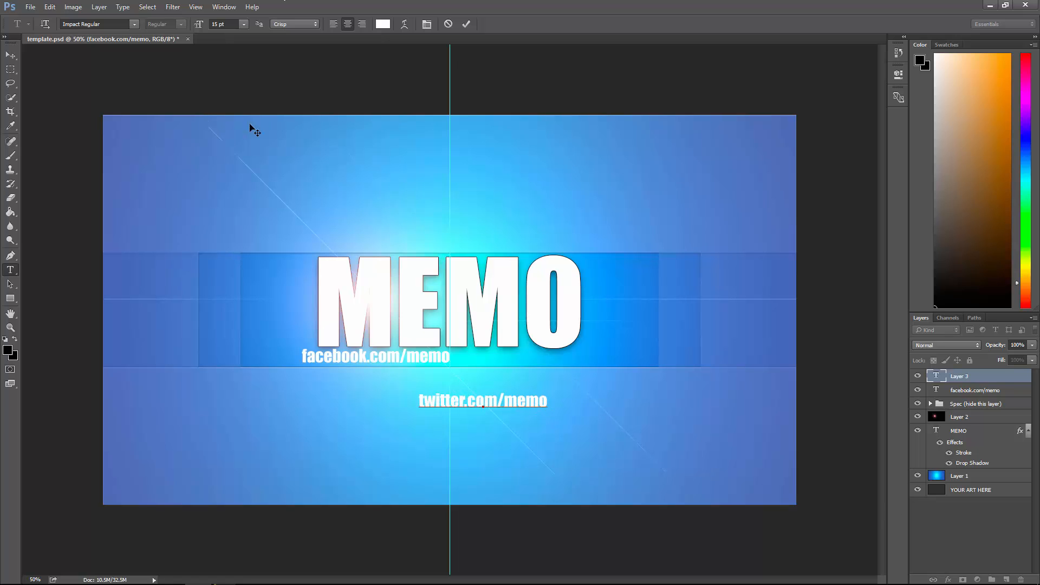
{"action": "left_click", "coordinate": [10, 55]}
{"action": "left_click_drag", "start_coordinate": [485, 401], "coordinate": [520, 357]}
{"action": "left_click", "coordinate": [975, 390]}
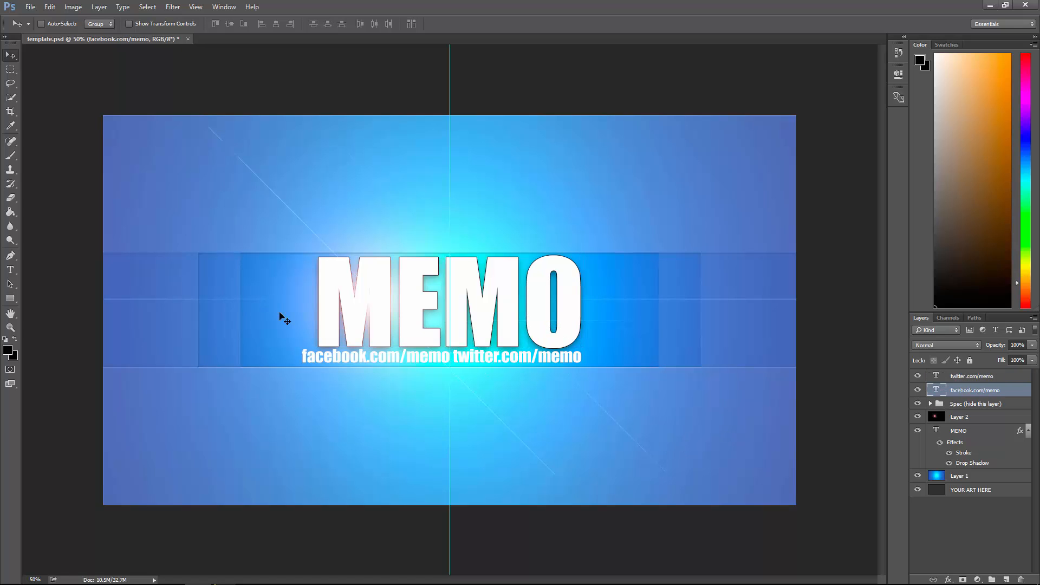
{"action": "left_click_drag", "start_coordinate": [377, 357], "coordinate": [368, 357]}
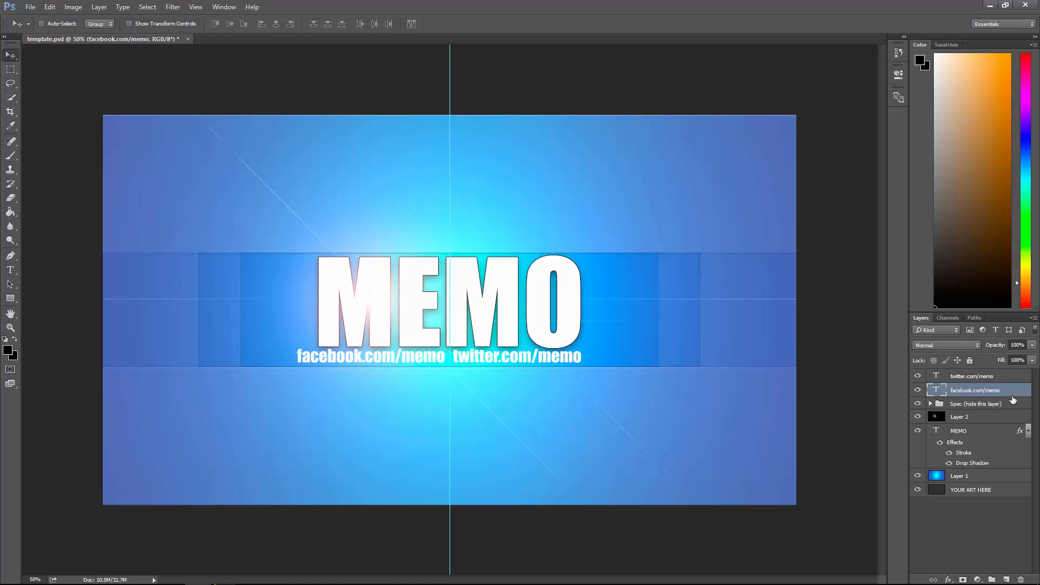
Add a black outside stroke of 1 px to the facebook.com/memo text layer.
{"action": "double_click", "coordinate": [1016, 391]}
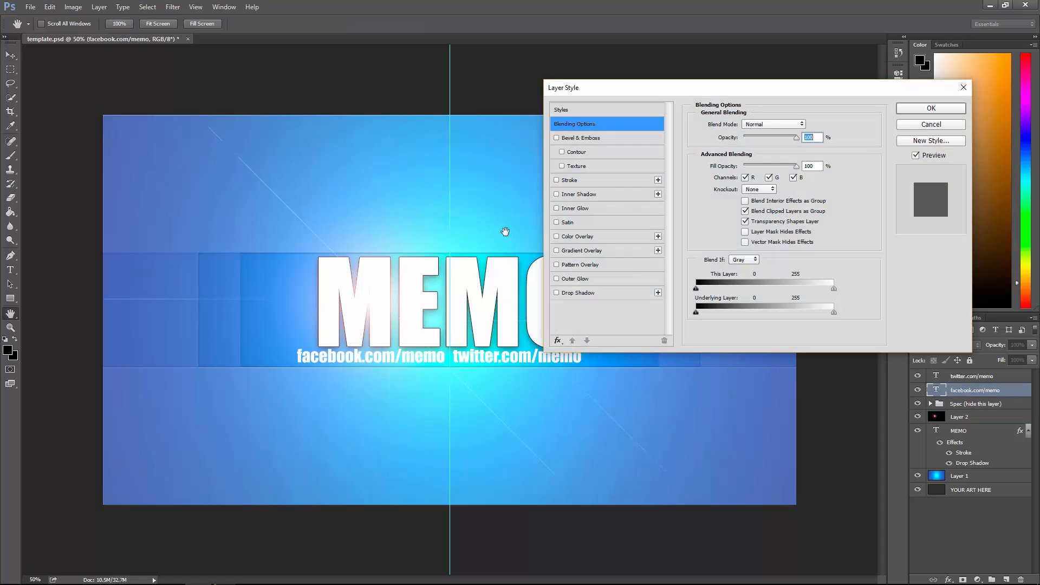
{"action": "left_click", "coordinate": [557, 180]}
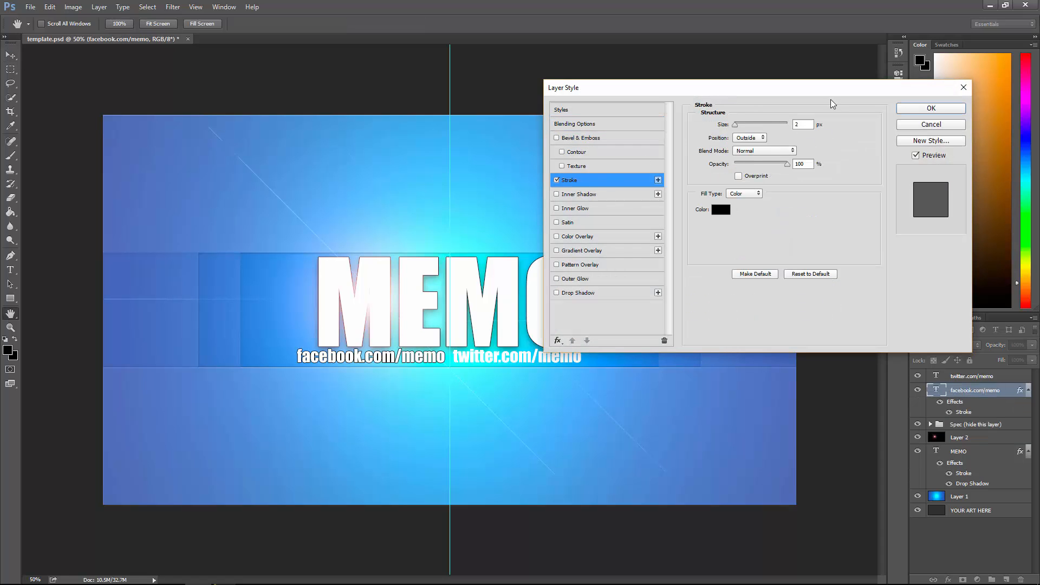
{"action": "double_click", "coordinate": [803, 125]}
{"action": "type", "text": "1"}
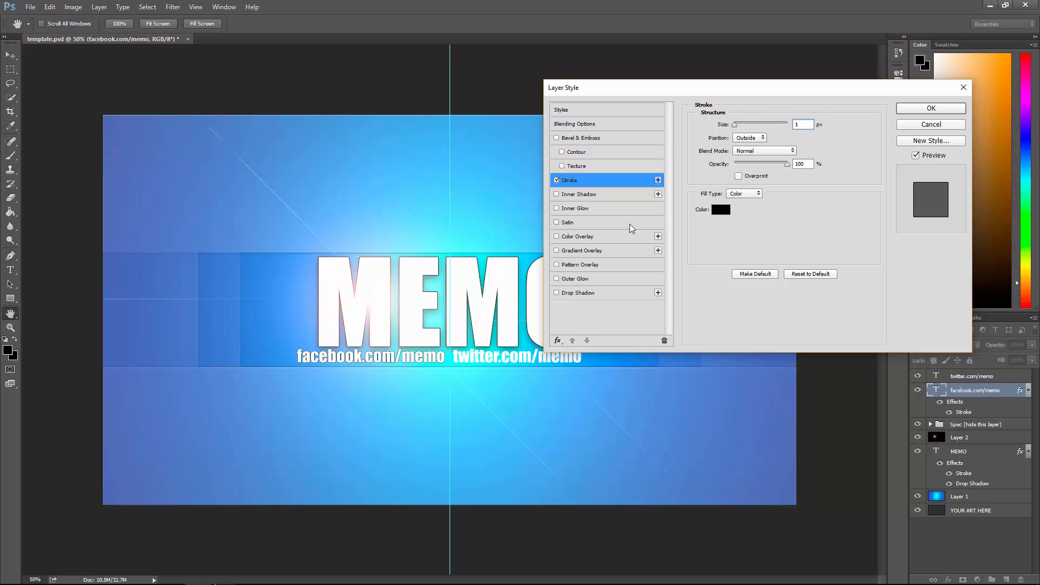
Add a black Multiply drop shadow at 25% opacity to the facebook.com/memo text layer.
{"action": "left_click", "coordinate": [557, 293]}
{"action": "left_click", "coordinate": [575, 294]}
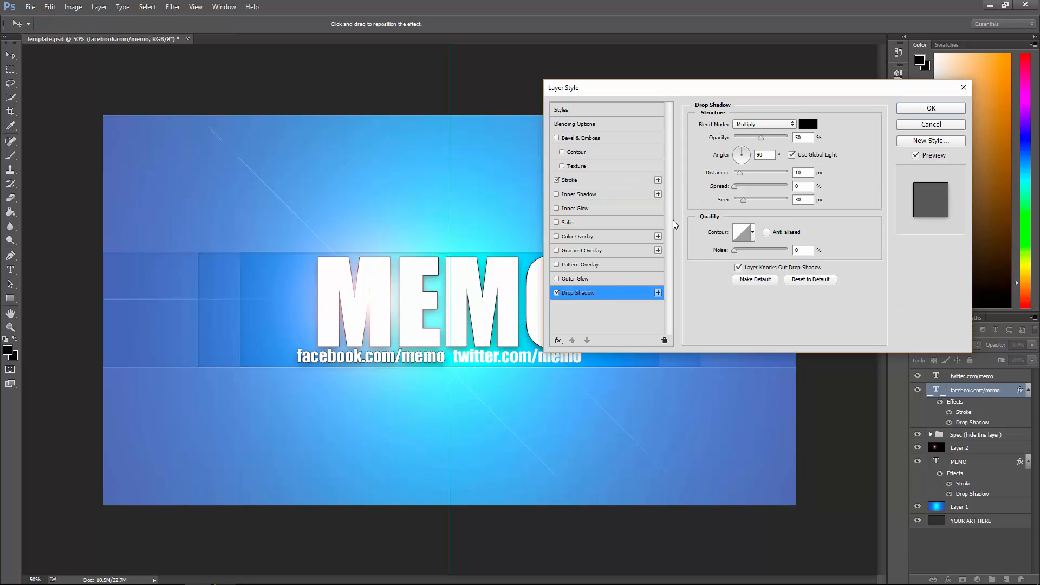
{"action": "type", "text": "25"}
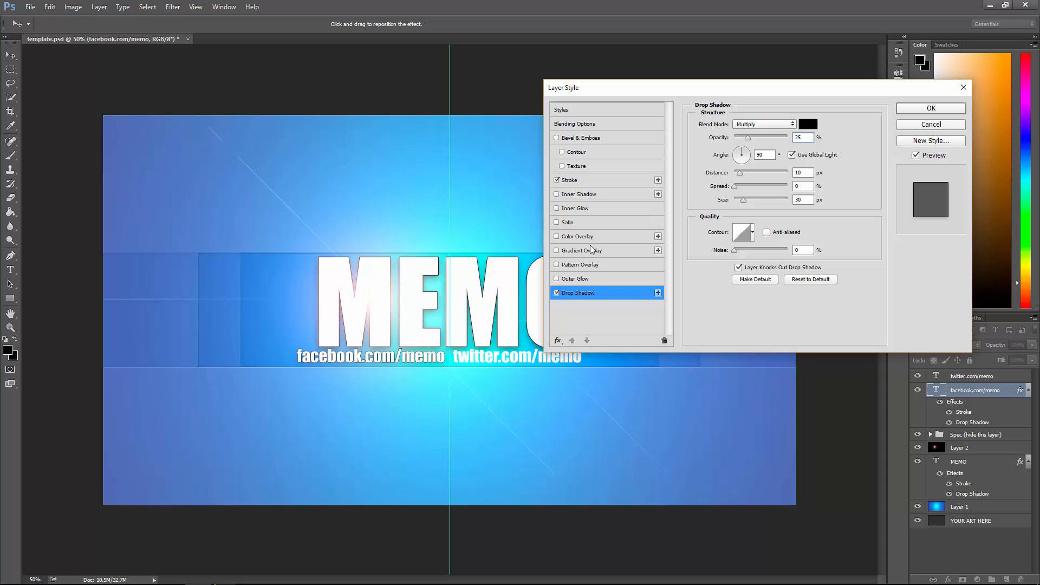
Add a light grey (dedede) color overlay at 100% opacity to the facebook.com/memo text and apply the layer style.
{"action": "left_click", "coordinate": [562, 238]}
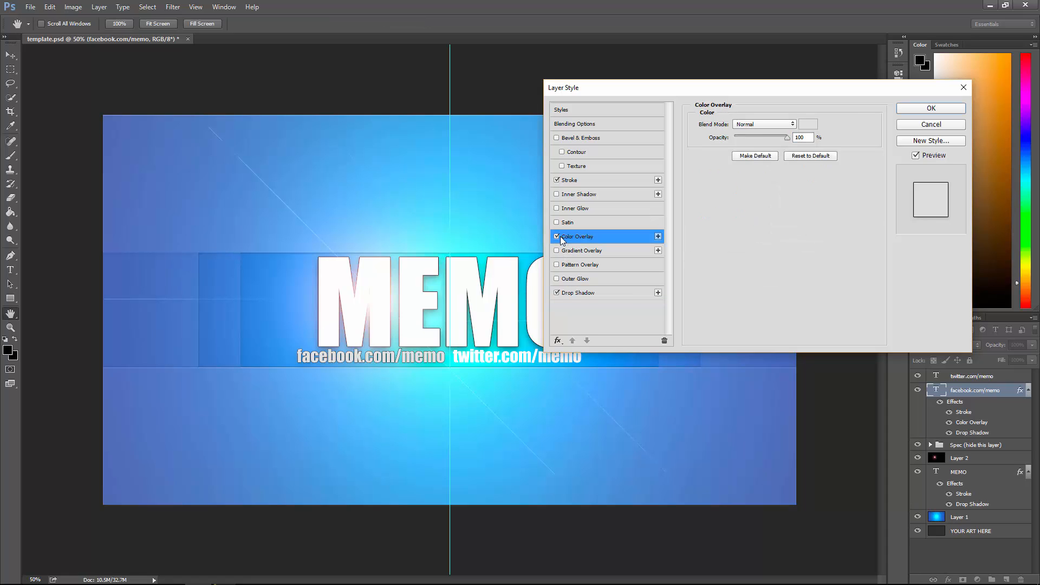
{"action": "left_click", "coordinate": [811, 128]}
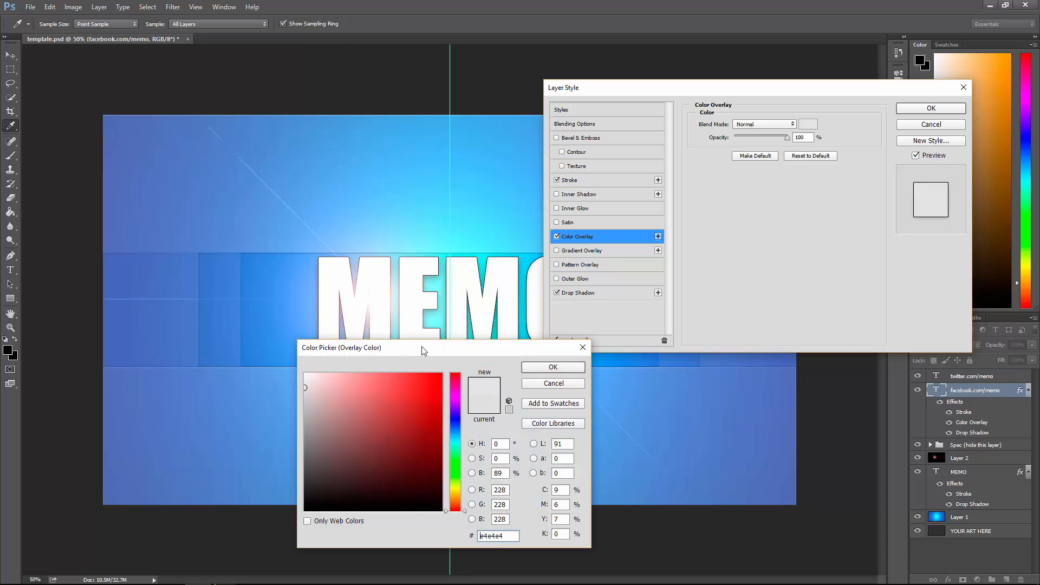
{"action": "left_click_drag", "start_coordinate": [424, 351], "coordinate": [718, 337]}
{"action": "left_click", "coordinate": [577, 376]}
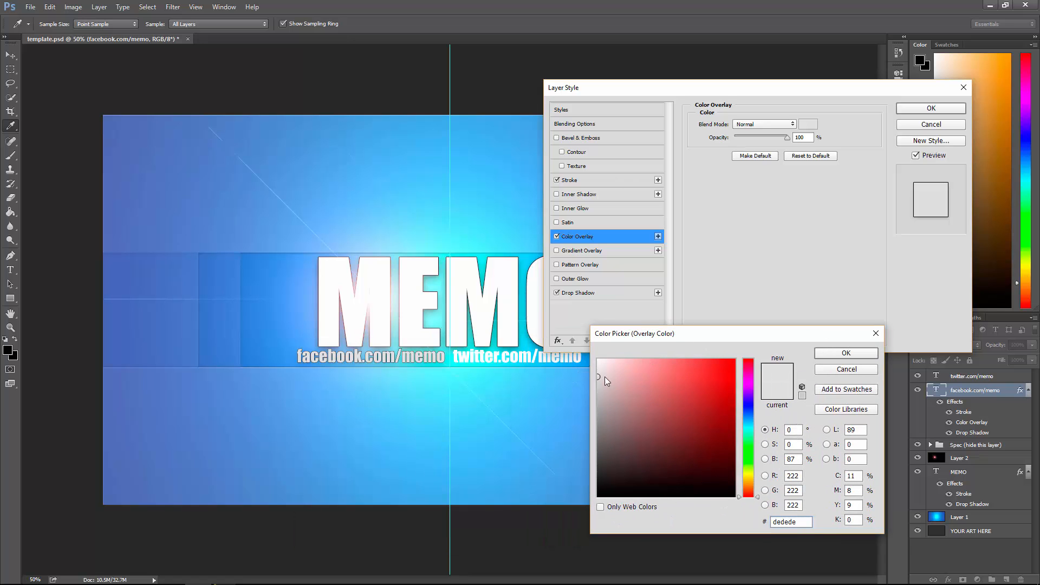
{"action": "left_click", "coordinate": [845, 352]}
{"action": "left_click", "coordinate": [930, 108]}
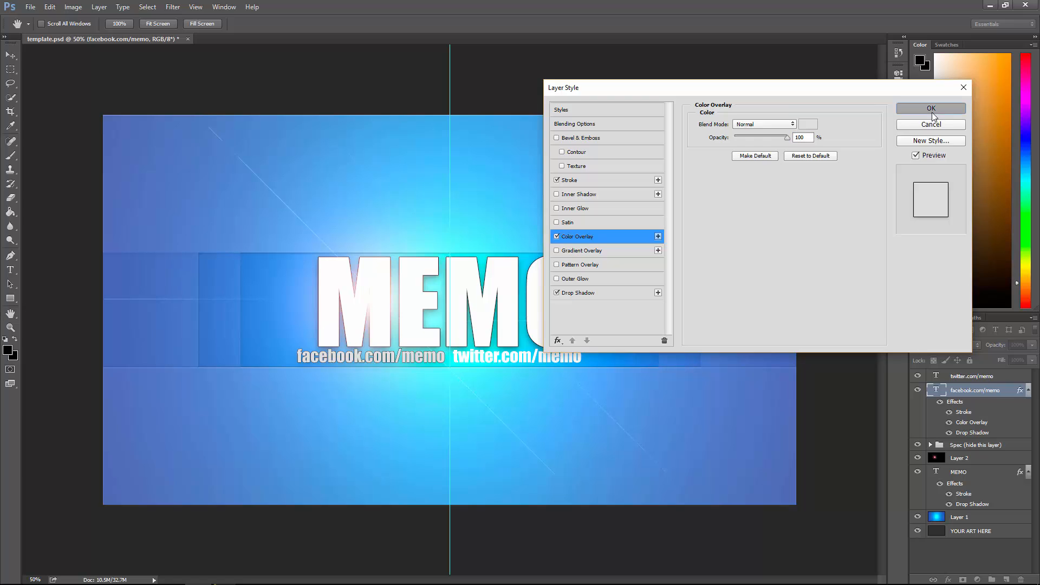
Copy the layer style of the facebook.com/memo text onto the twitter.com/memo text layer.
{"action": "right_click", "coordinate": [954, 428]}
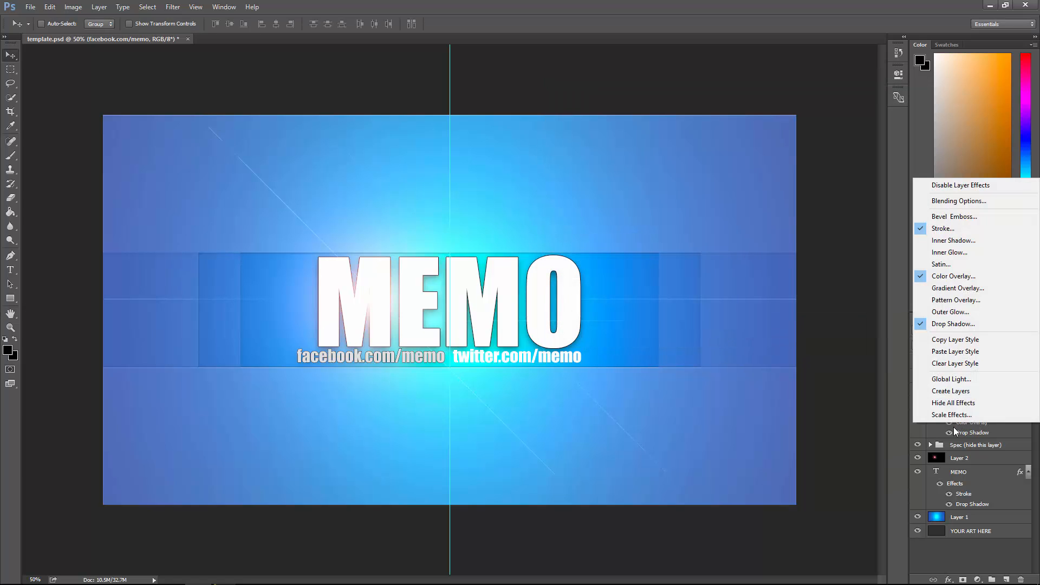
{"action": "left_click", "coordinate": [957, 340]}
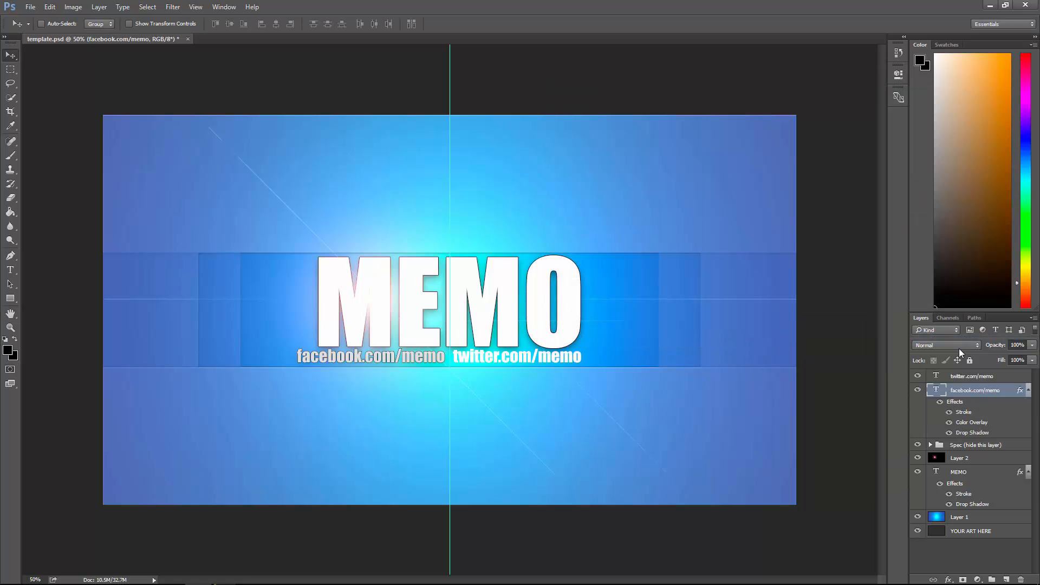
{"action": "right_click", "coordinate": [977, 380]}
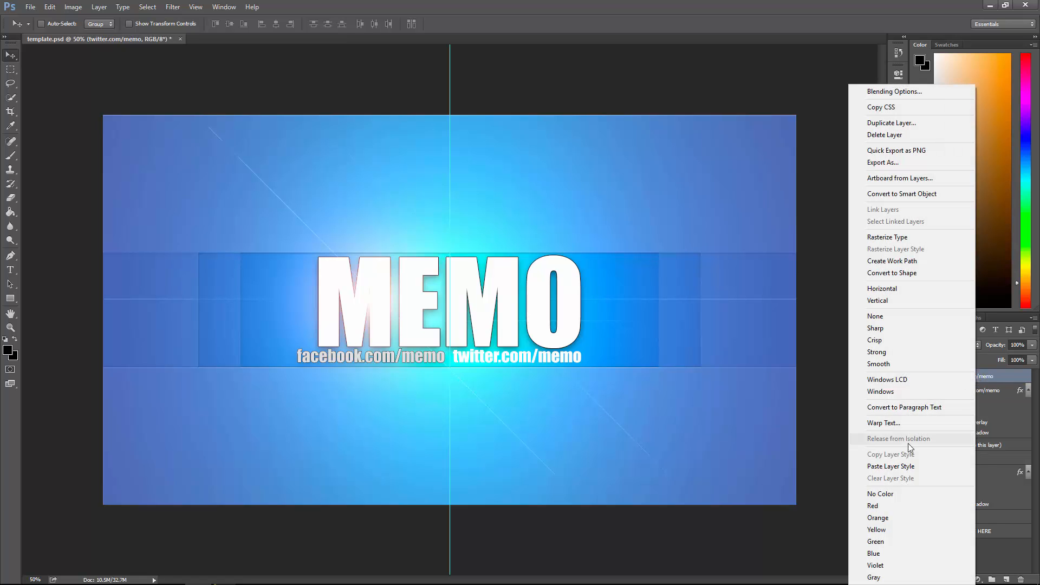
{"action": "left_click", "coordinate": [893, 467]}
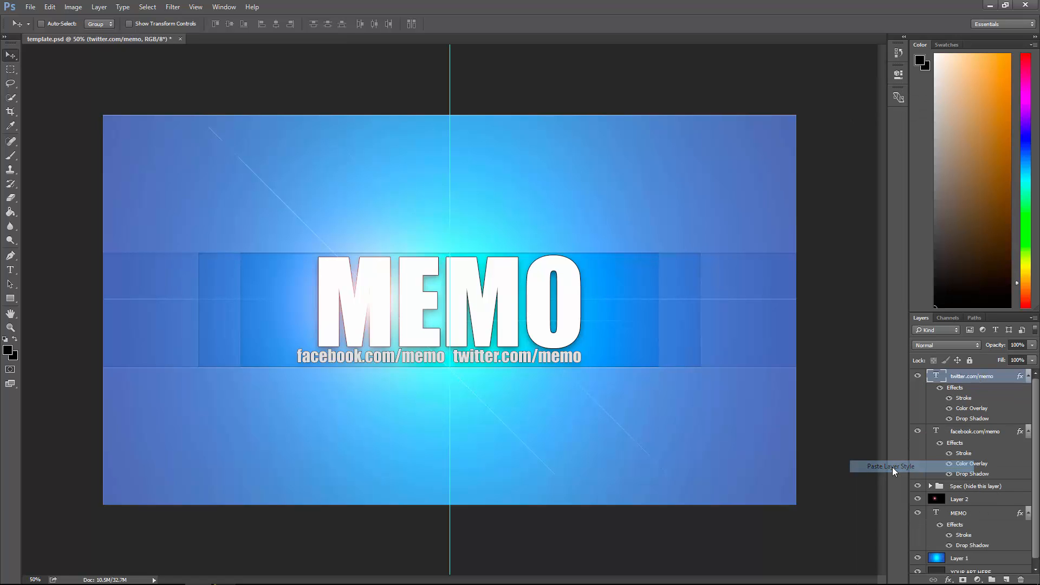
Delete the "Spec (hide this layer)" guide group from the template.
{"action": "left_click", "coordinate": [10, 328]}
{"action": "left_click_drag", "start_coordinate": [461, 329], "coordinate": [447, 301]}
{"action": "left_click", "coordinate": [1003, 486]}
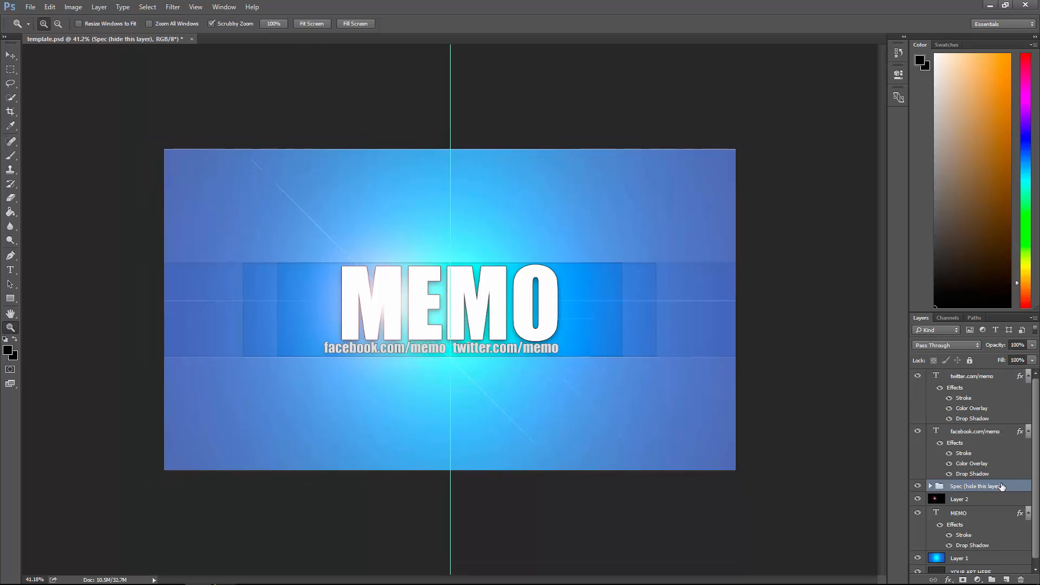
{"action": "key", "text": "Delete"}
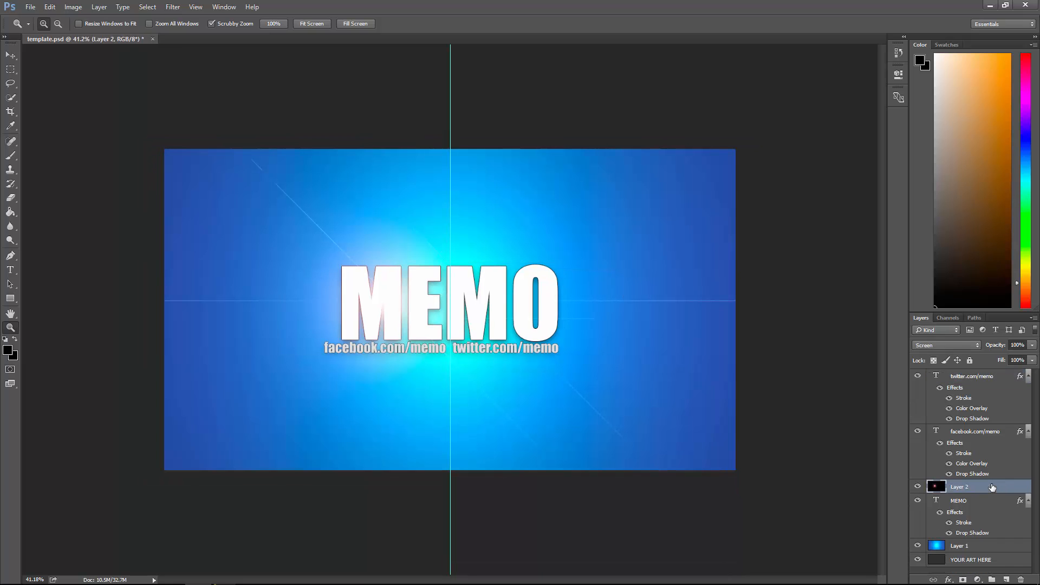
{"action": "mouse_move", "coordinate": [453, 311]}
{"action": "left_mouse_down"}
{"action": "mouse_move", "coordinate": [444, 315]}
{"action": "mouse_move", "coordinate": [476, 298]}
{"action": "mouse_move", "coordinate": [455, 314]}
{"action": "left_mouse_up"}
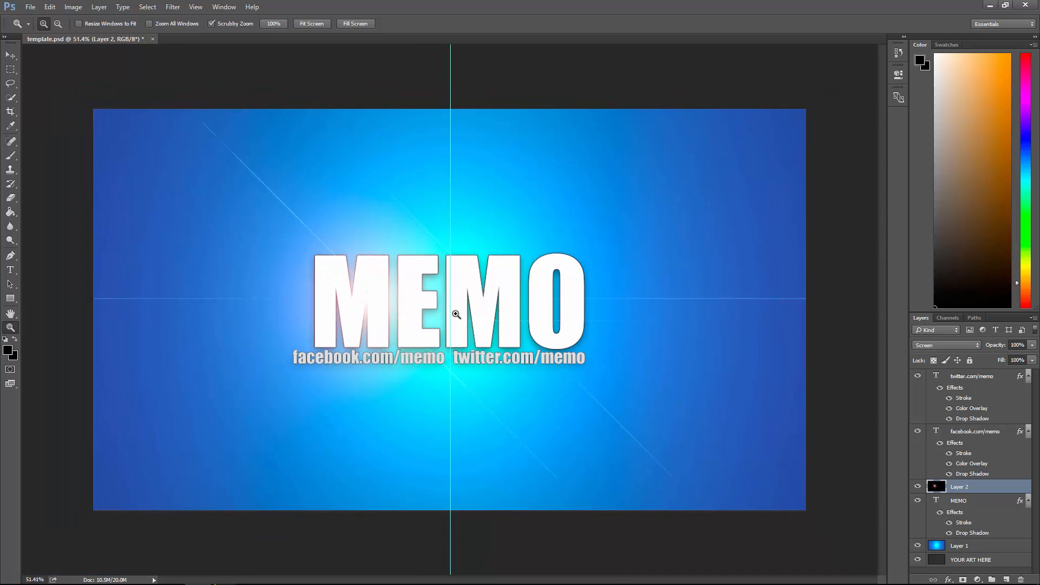
Save the artwork as a JPEG named "cart" in the channel art folder, with Maximum quality 12 and the Baseline ("Standard") format.
{"action": "left_click", "coordinate": [27, 7]}
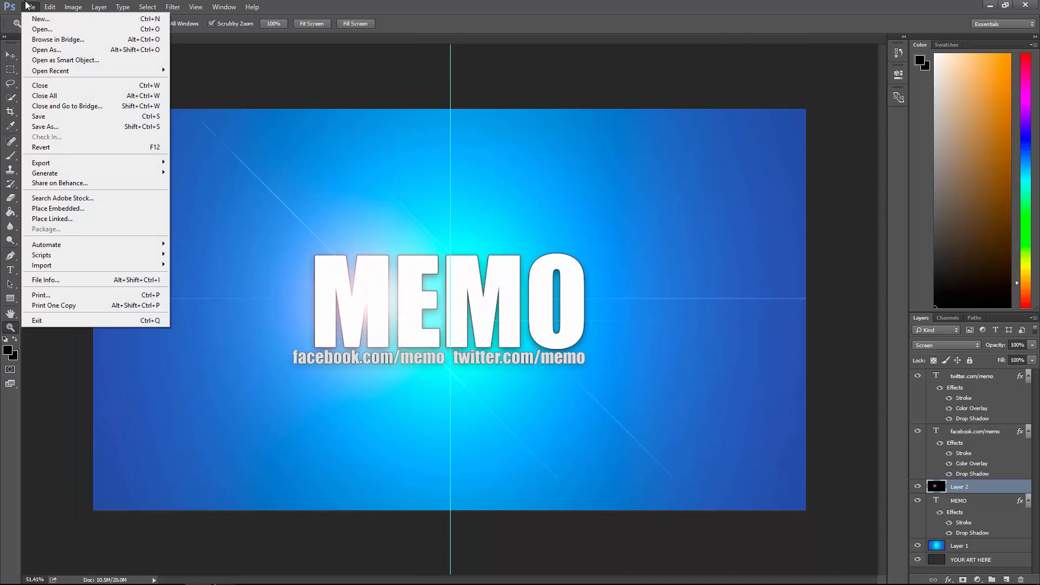
{"action": "left_click", "coordinate": [71, 129]}
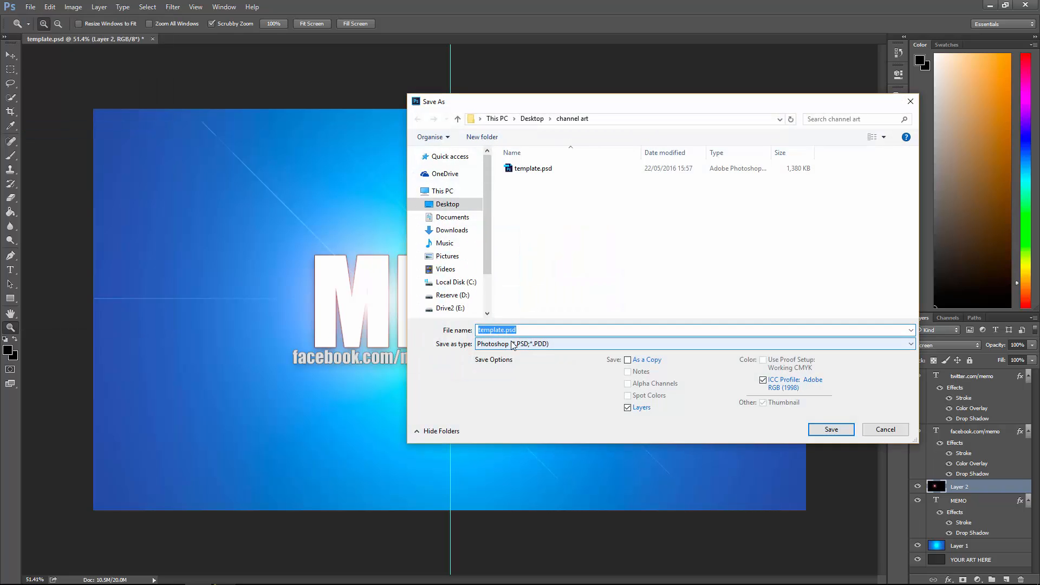
{"action": "left_click", "coordinate": [513, 345]}
{"action": "left_click", "coordinate": [495, 420]}
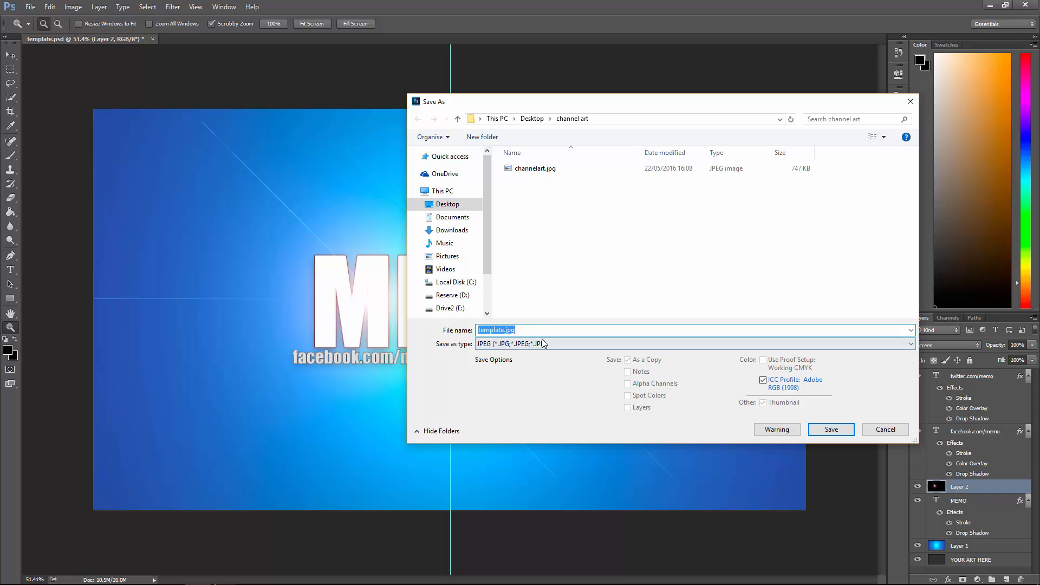
{"action": "type", "text": "cart"}
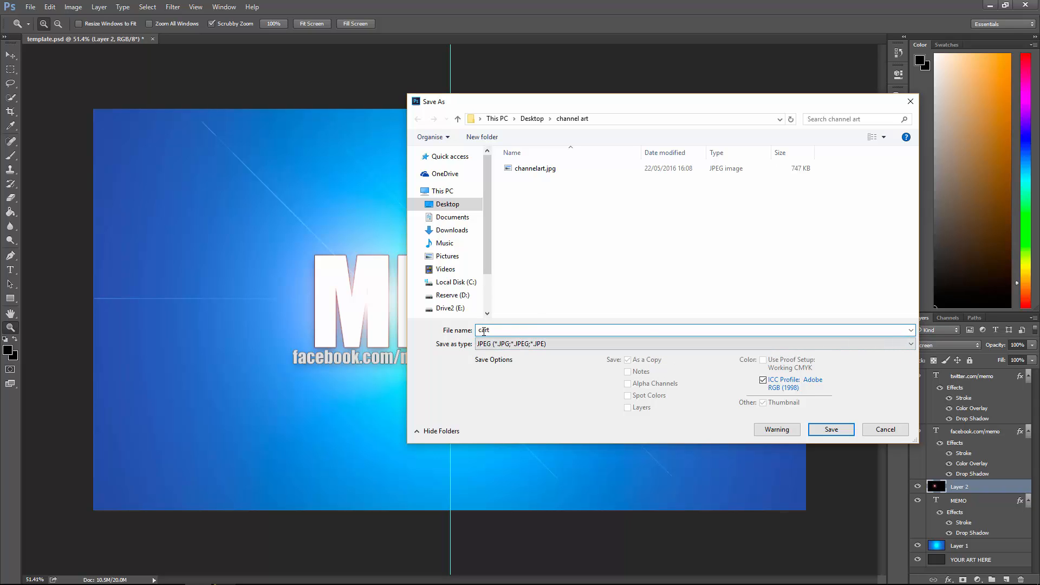
{"action": "left_click", "coordinate": [831, 429]}
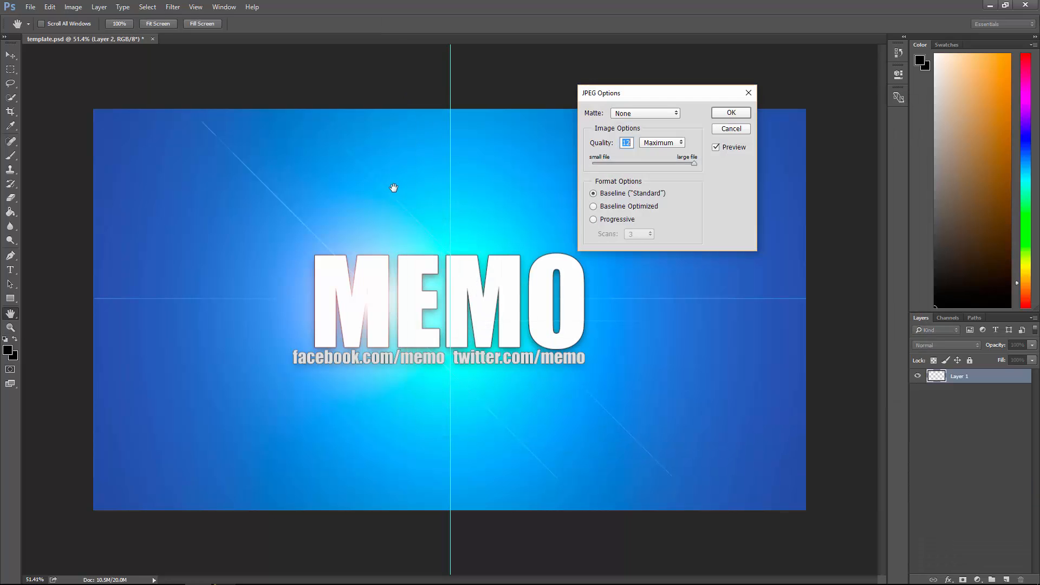
{"action": "left_click", "coordinate": [729, 112]}
{"action": "key", "text": "z"}
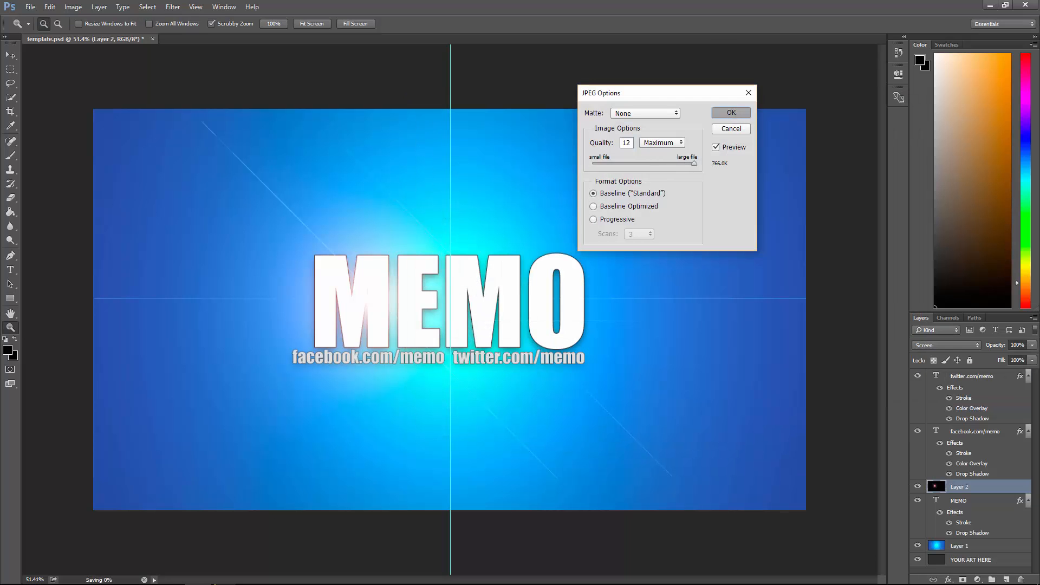